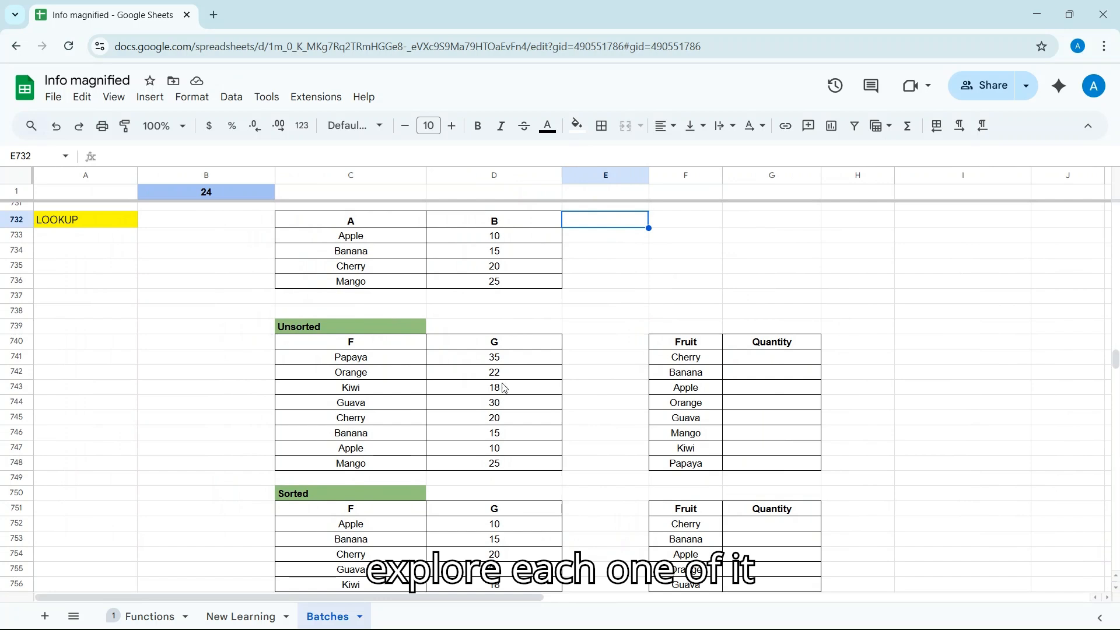
# Start a LOOKUP formula in E733 with "Mango" as the search key
pyautogui.hscroll(1, 554, 322)
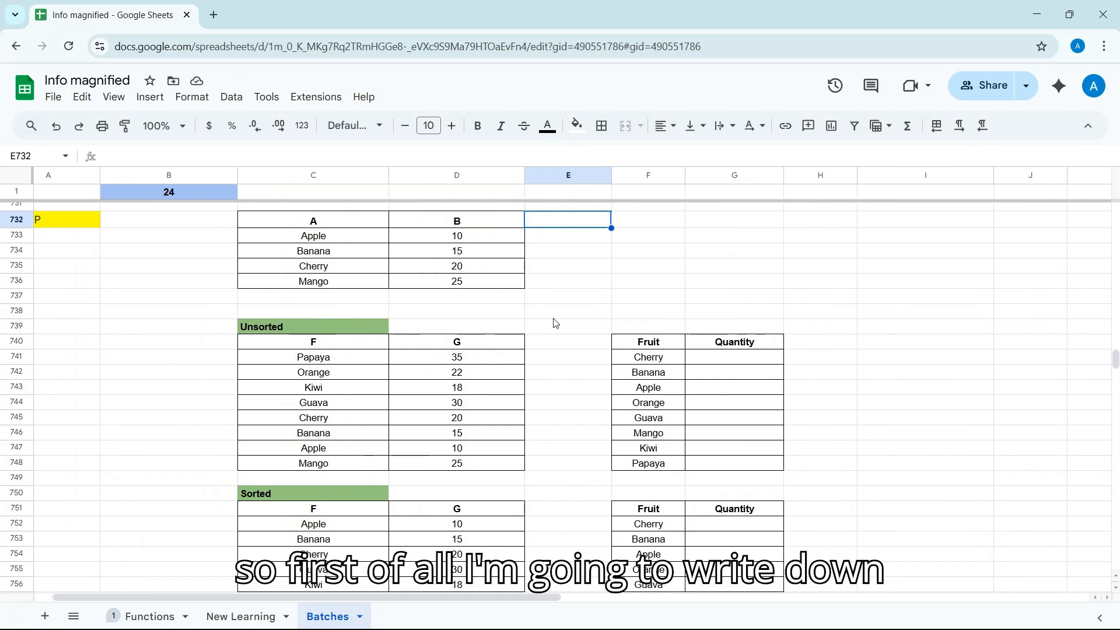
pyautogui.press('Down')
pyautogui.write('=')
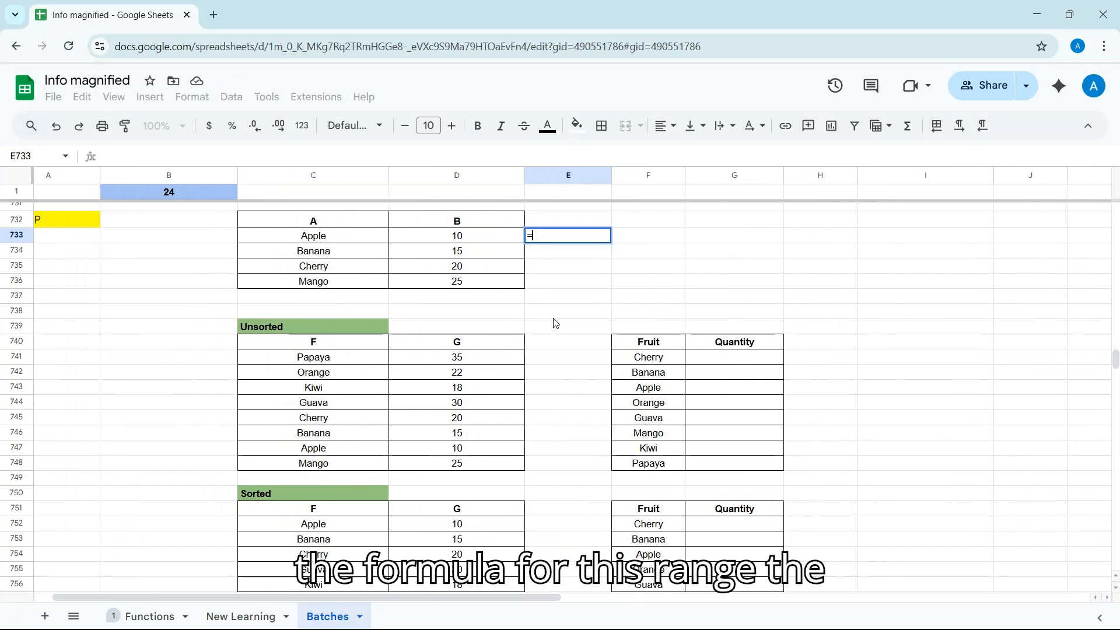
pyautogui.write('look')
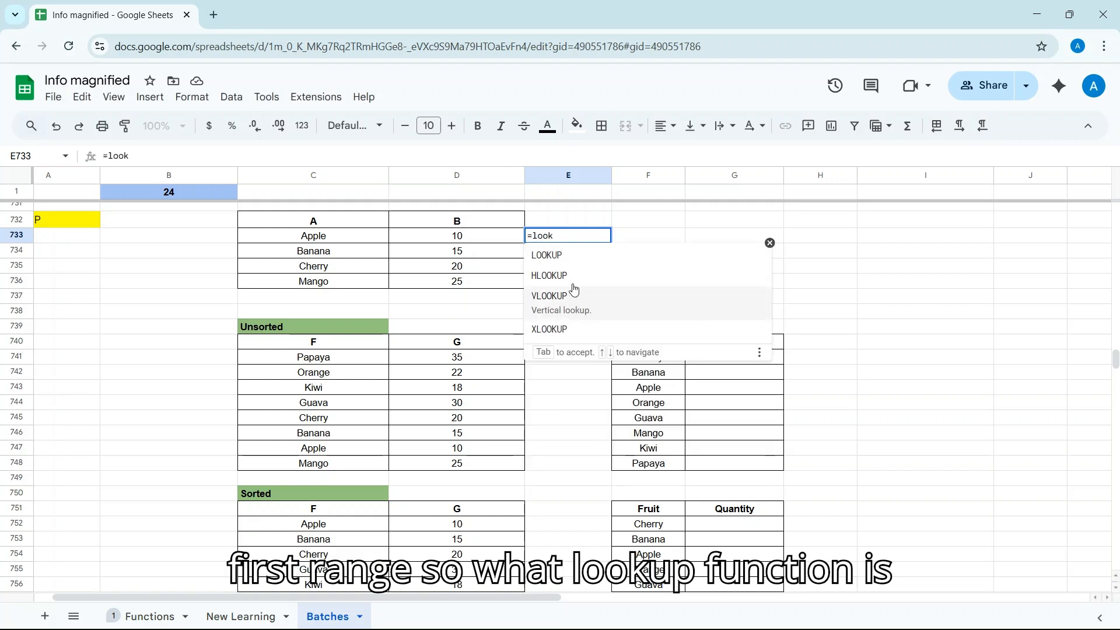
pyautogui.click(532, 259)
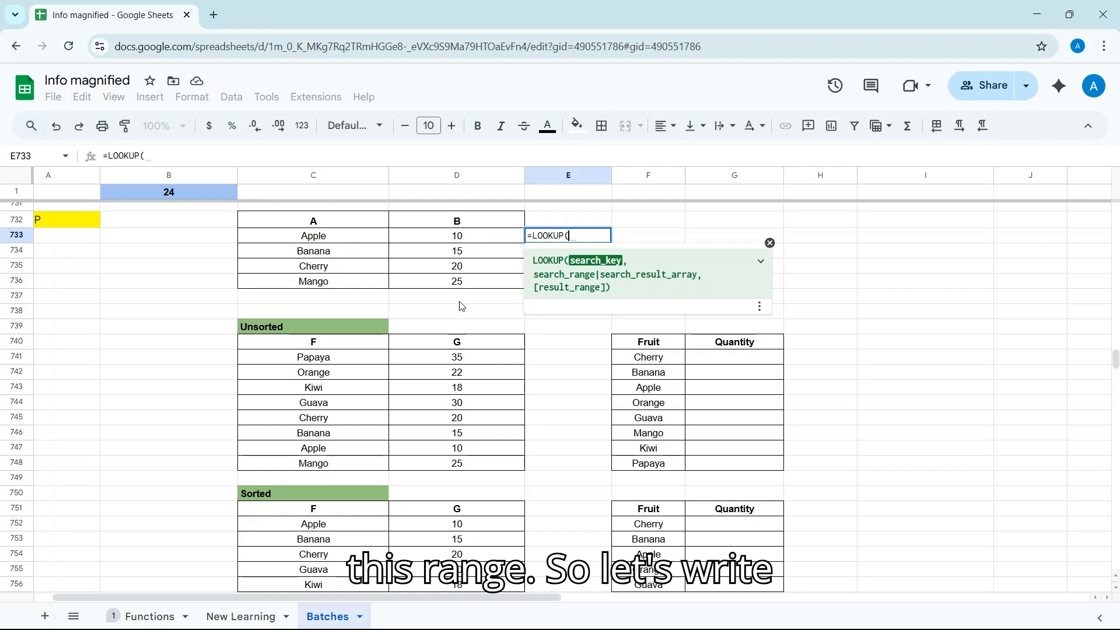
pyautogui.write('"')
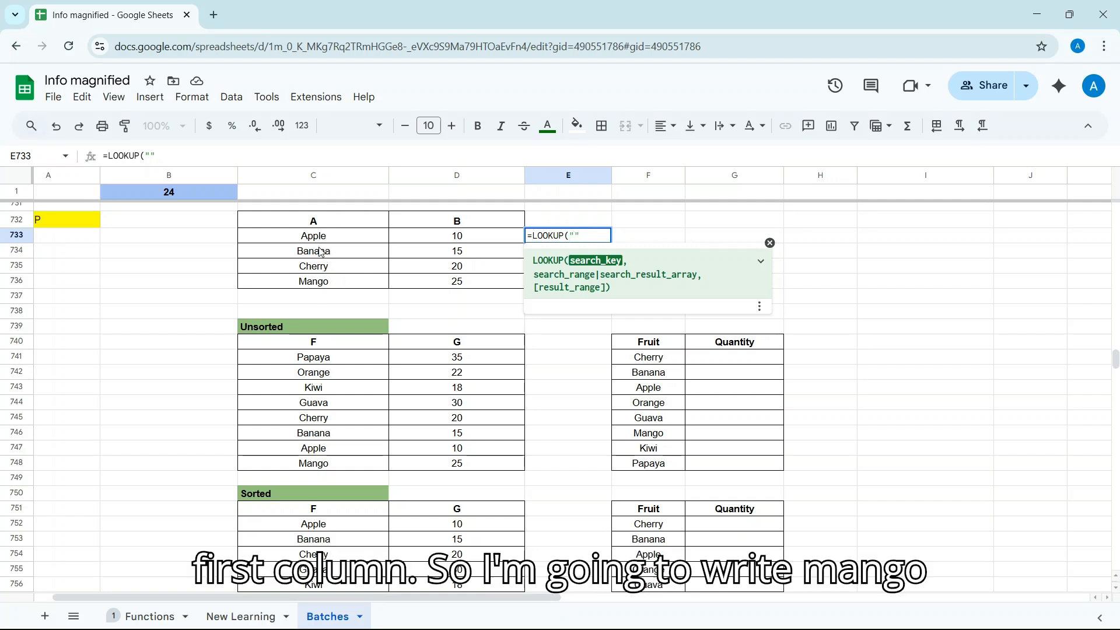
pyautogui.write('MA')
pyautogui.press('BackSpace')
pyautogui.write('a')
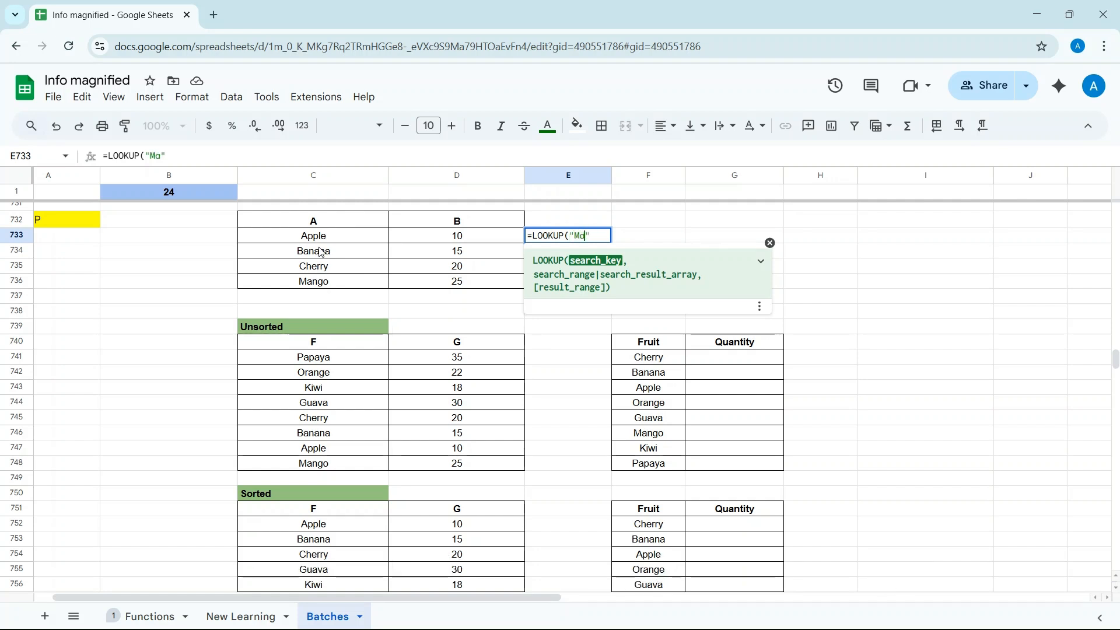
pyautogui.write('ngo",')
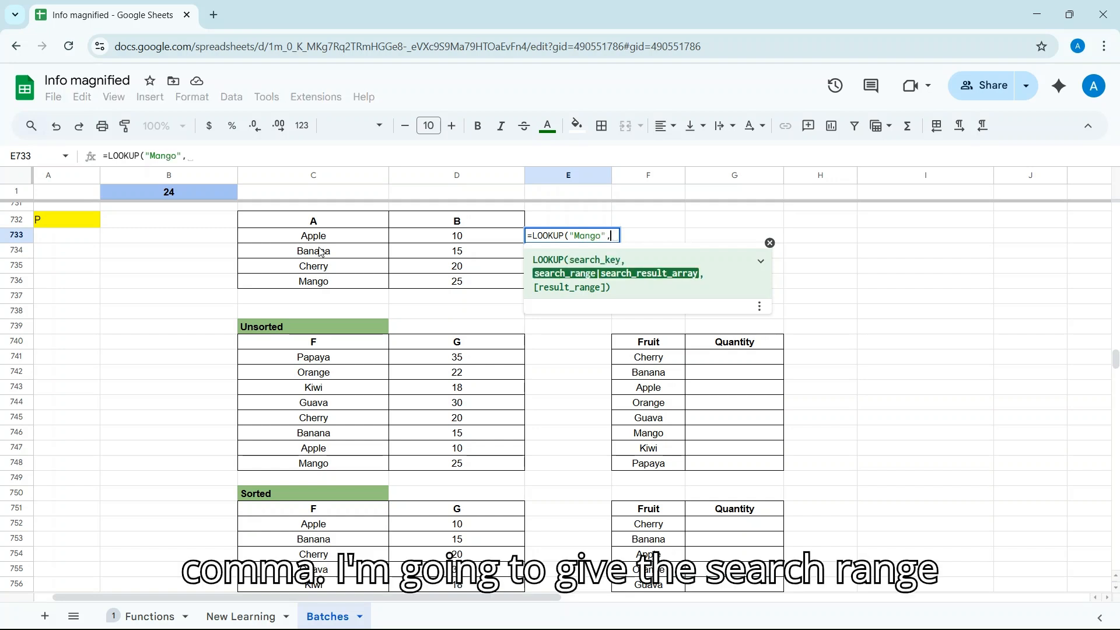
# Finish the formula with ranges C733:C736 and D733:D736, returning 25 for Mango
pyautogui.click(308, 240)
pyautogui.moveTo(307, 245); pyautogui.dragTo(318, 290)
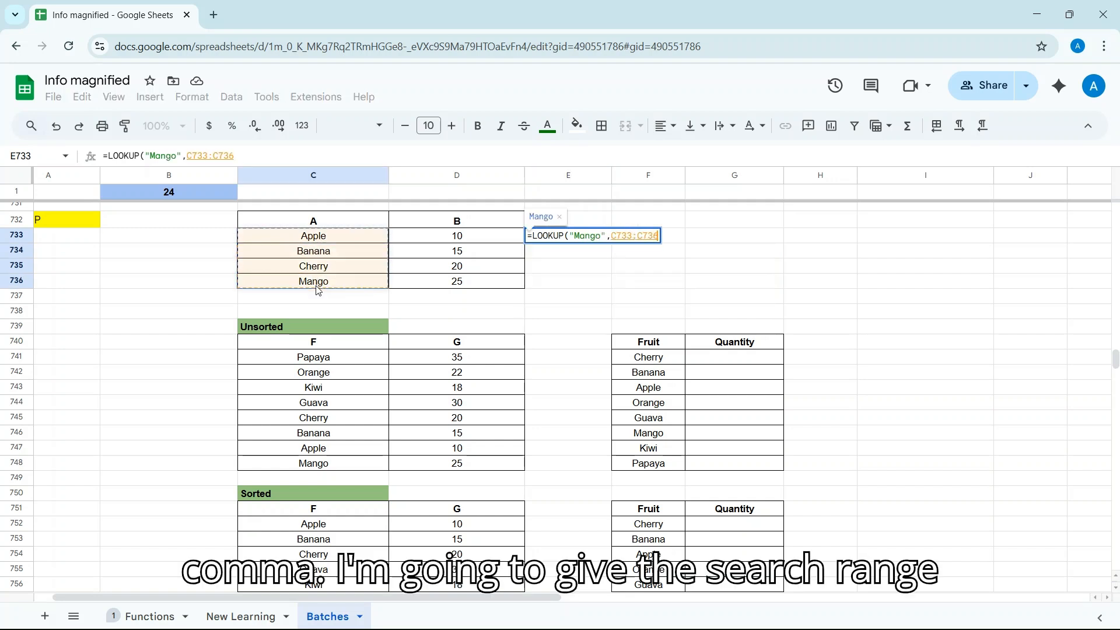
pyautogui.write(',')
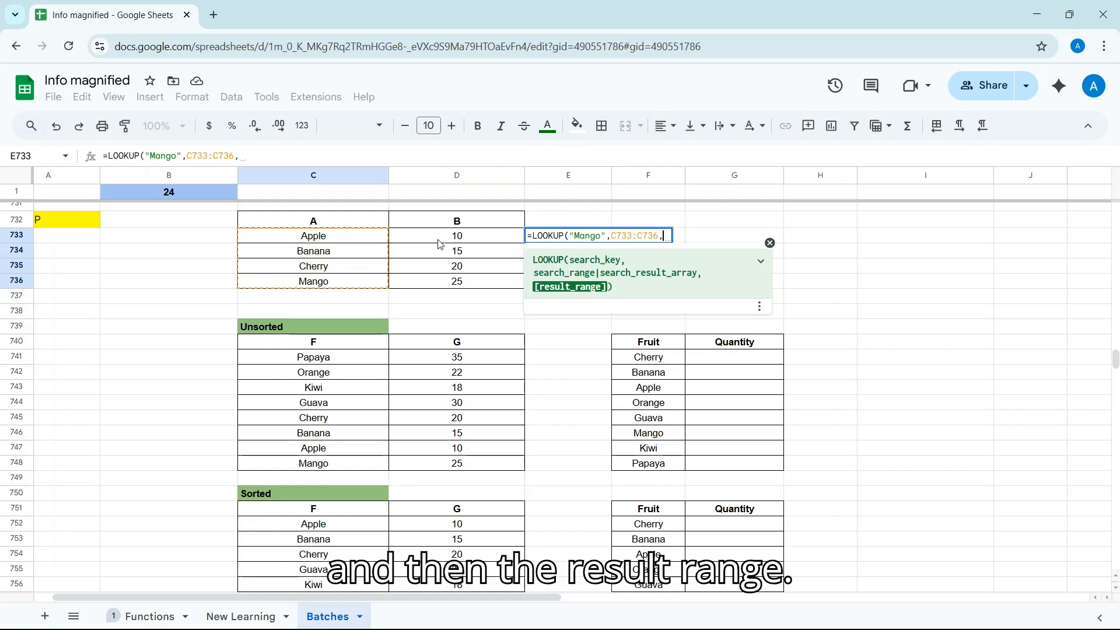
pyautogui.moveTo(442, 242); pyautogui.dragTo(444, 282)
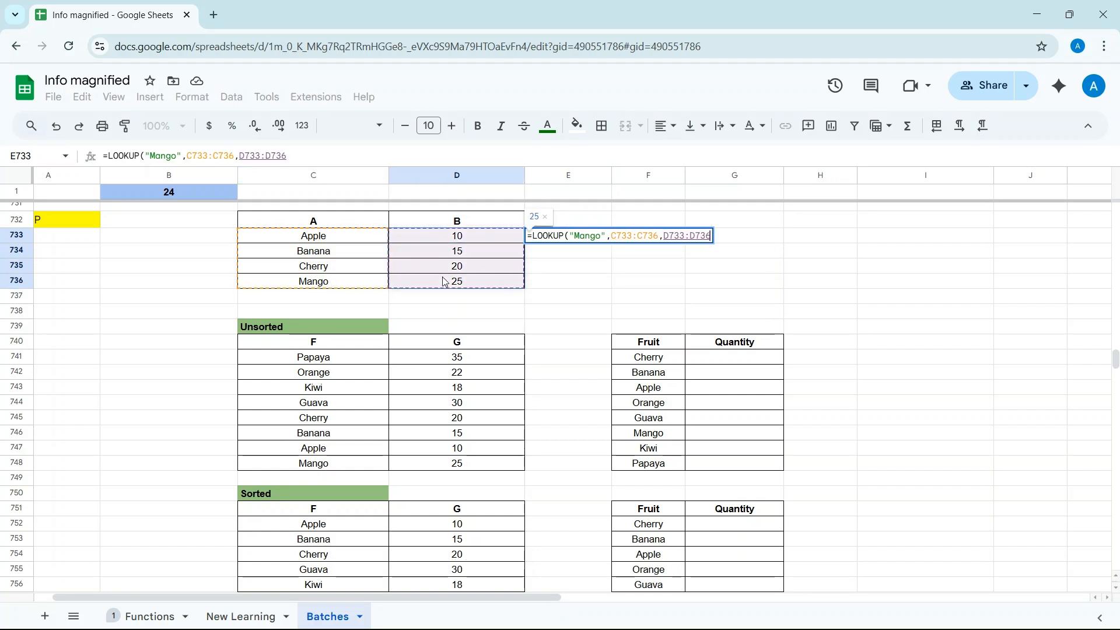
pyautogui.write(')')
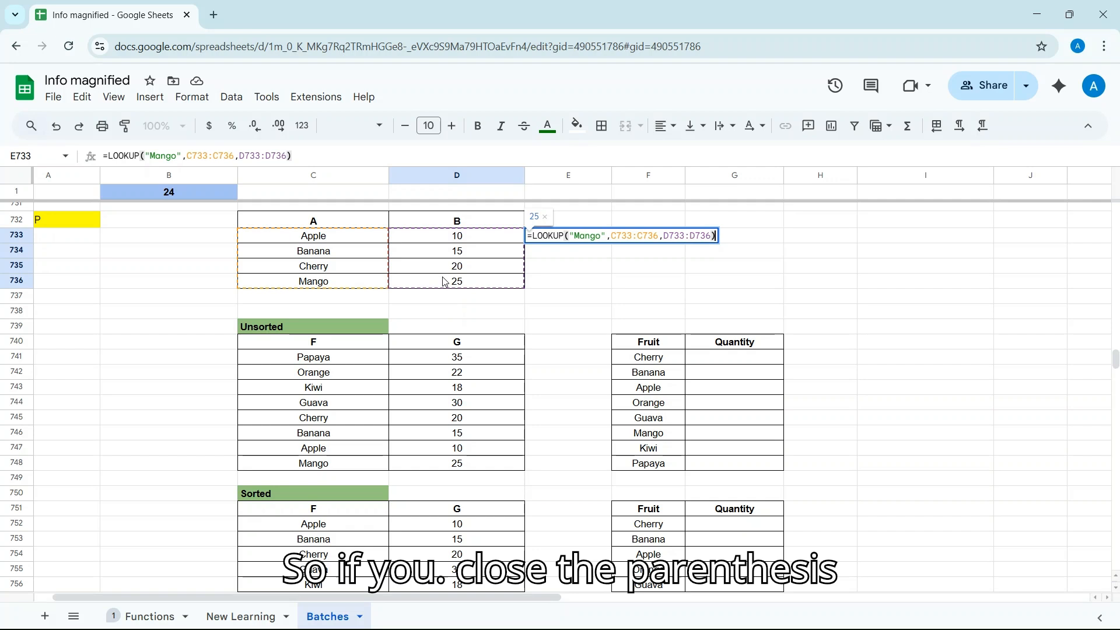
pyautogui.press('Return')
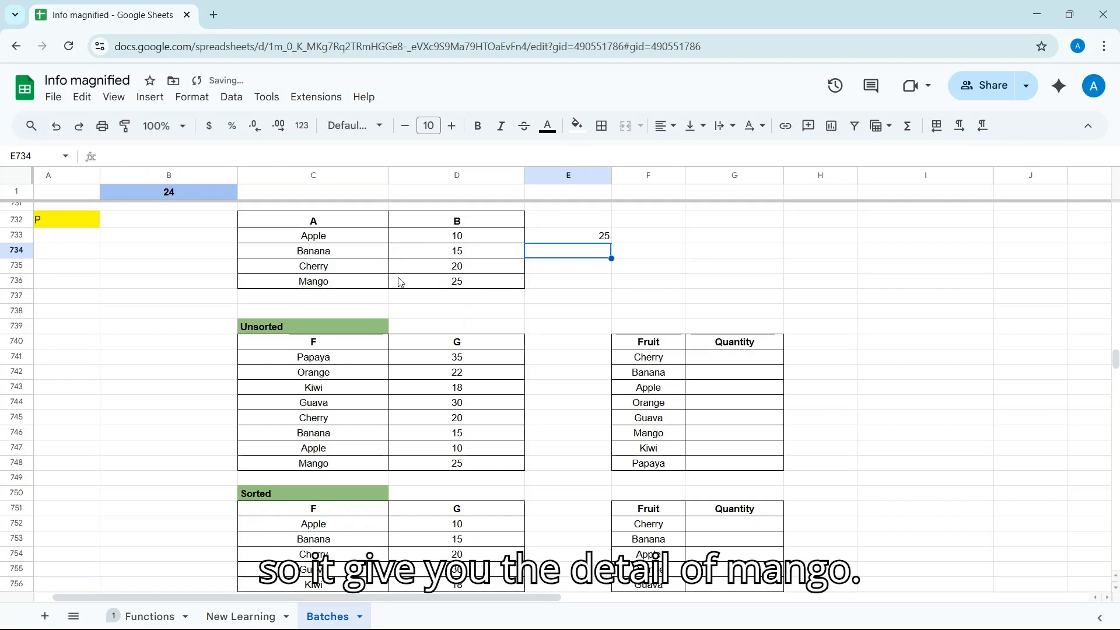
pyautogui.click(574, 281)
pyautogui.scroll(-1, 575, 284)
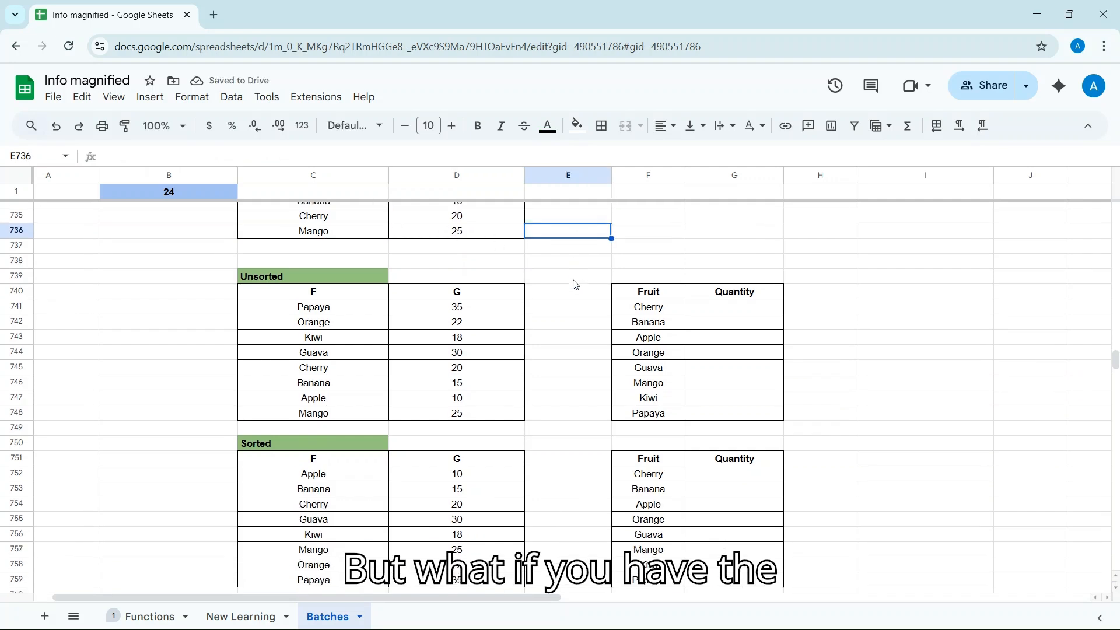
pyautogui.scroll(-2, 574, 286)
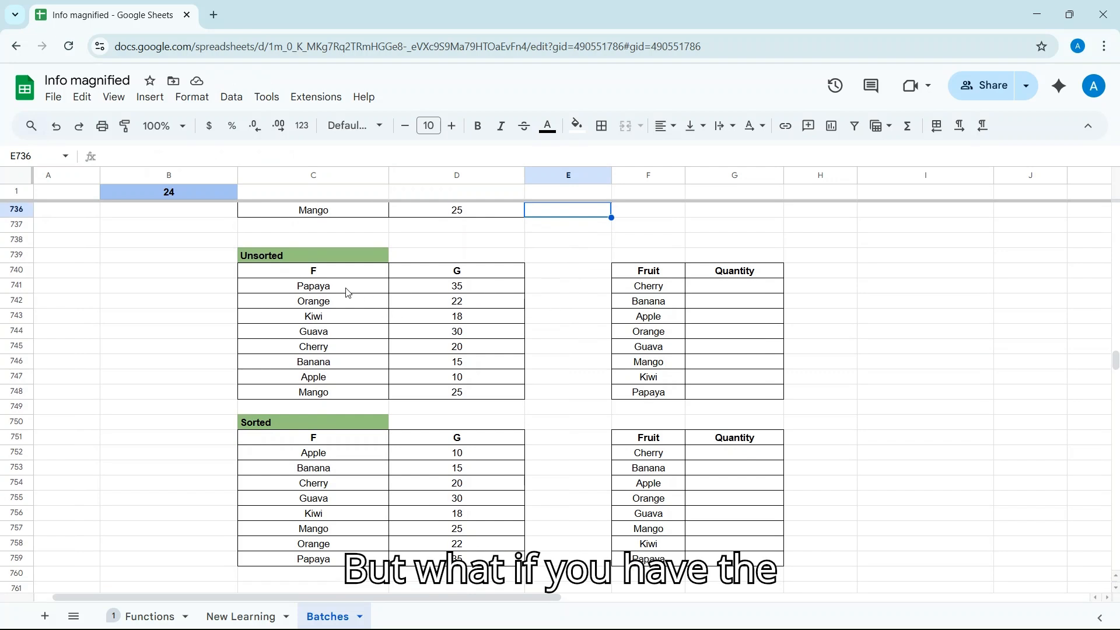
pyautogui.click(655, 296)
pyautogui.moveTo(656, 322); pyautogui.dragTo(657, 403)
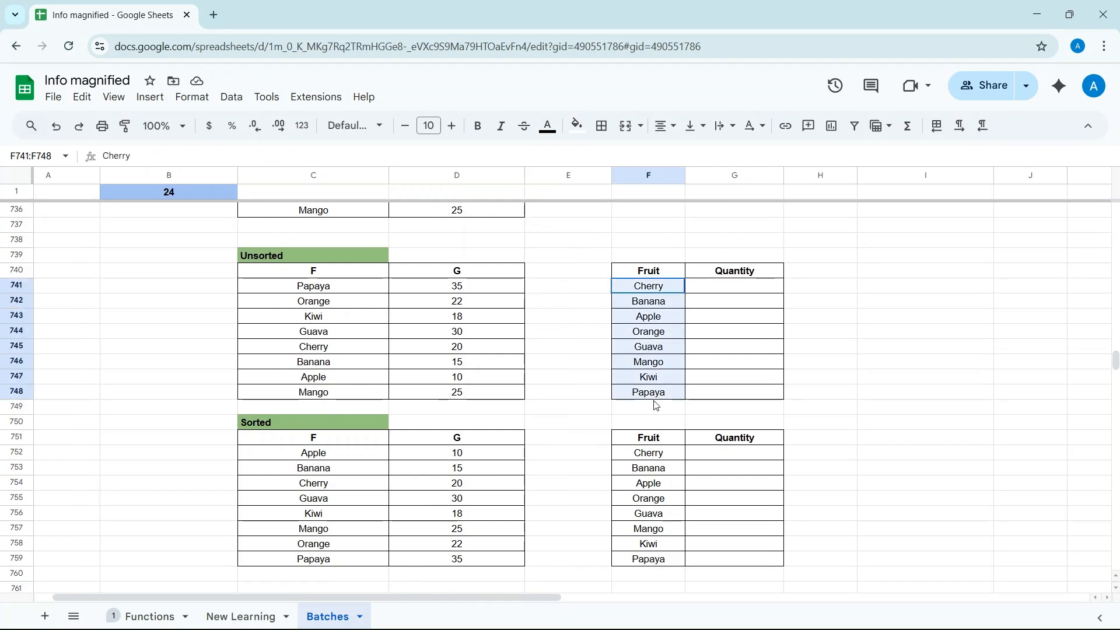
pyautogui.click(717, 377)
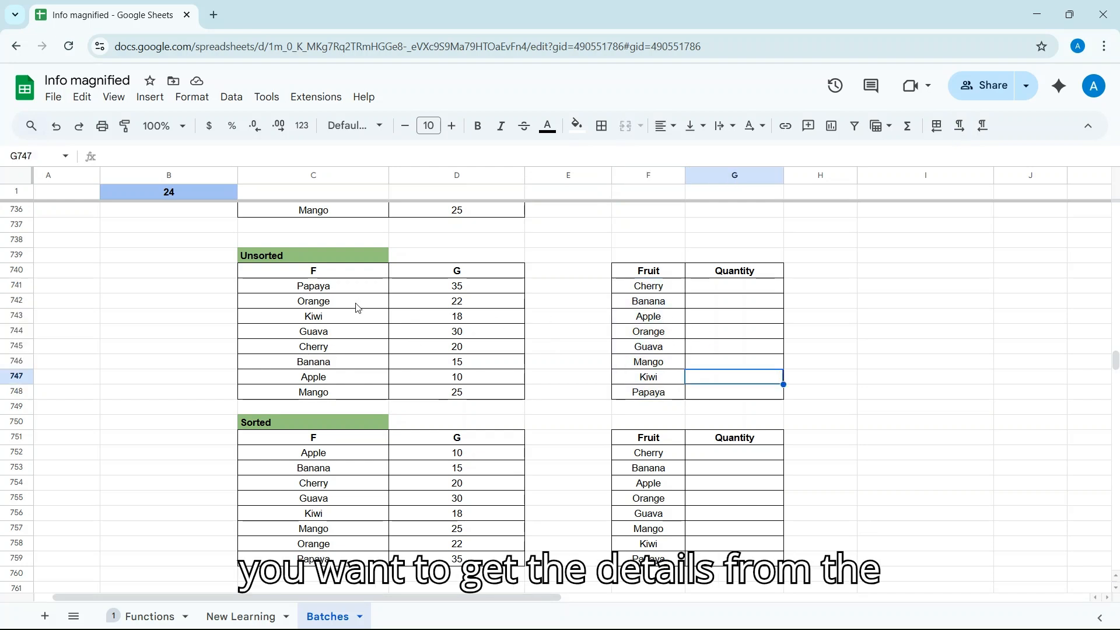
pyautogui.click(761, 291)
# Enter =LOOKUP(F741,C741:C748,D741:D748) in G741 and accept Auto Fill for the remaining fruits
pyautogui.write('=')
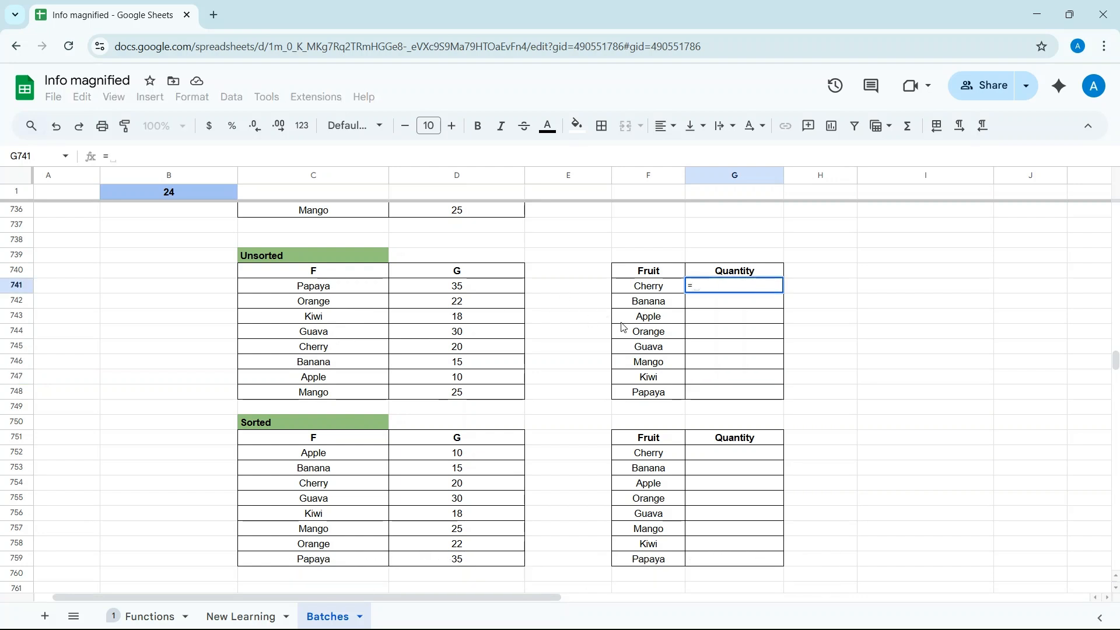
pyautogui.write('ook')
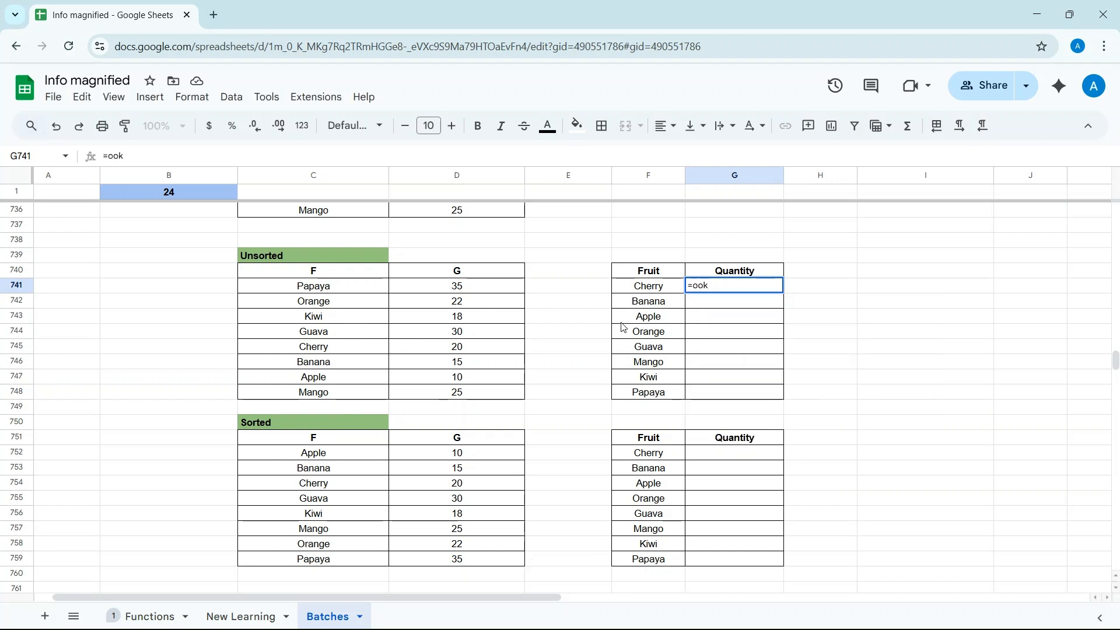
pyautogui.press('BackSpace')
pyautogui.press('BackSpace')
pyautogui.press('BackSpace')
pyautogui.write('loo')
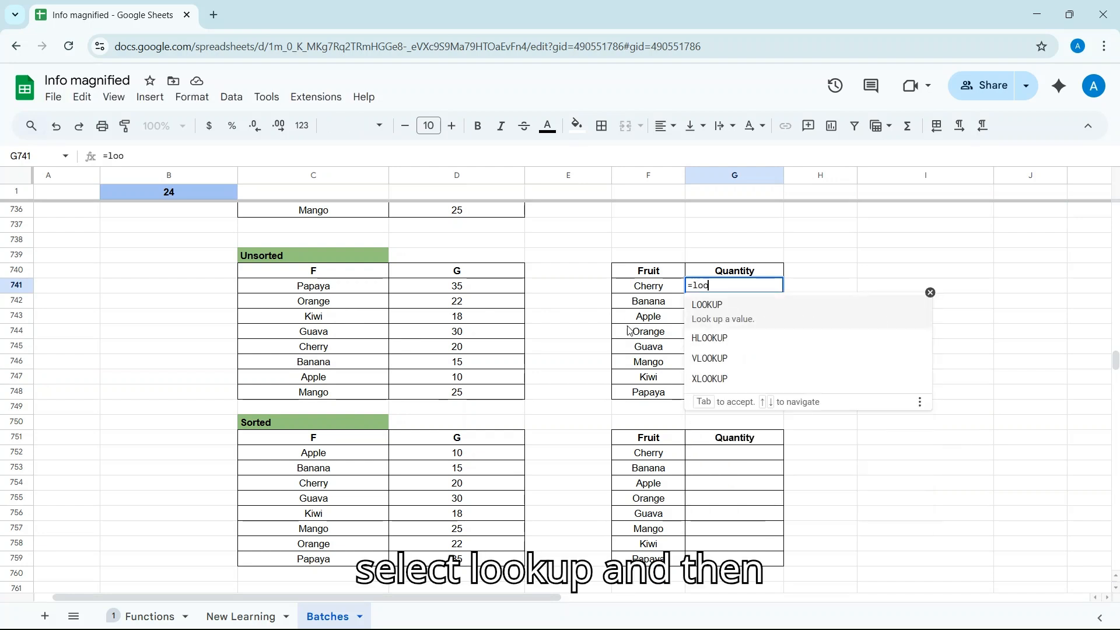
pyautogui.click(735, 309)
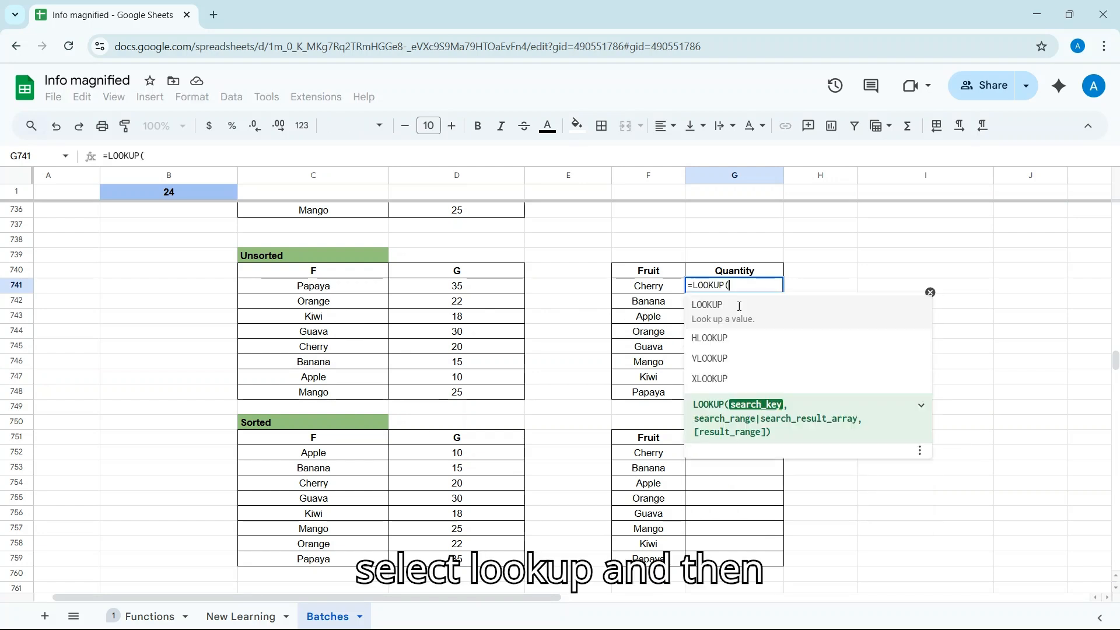
pyautogui.click(658, 290)
pyautogui.write(',')
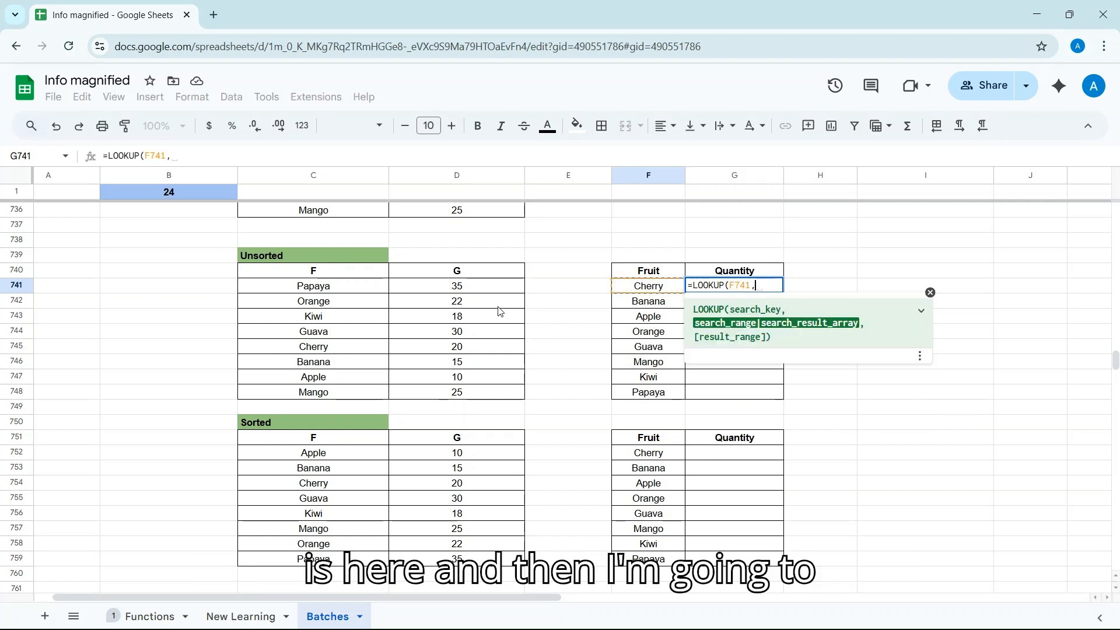
pyautogui.moveTo(316, 288); pyautogui.dragTo(328, 394)
pyautogui.write(',')
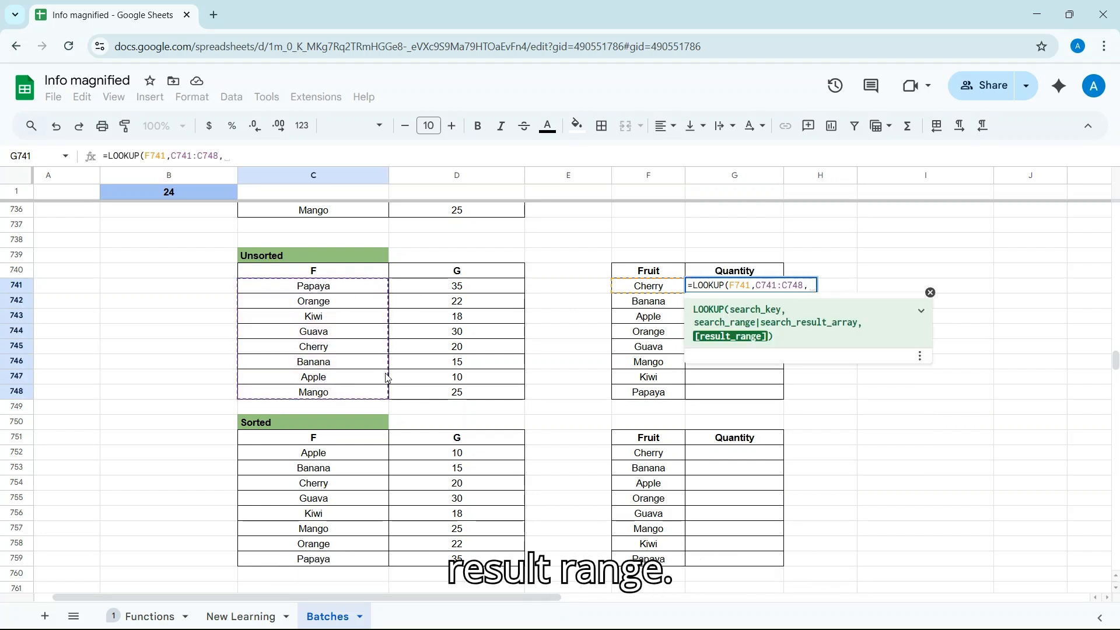
pyautogui.click(420, 288)
pyautogui.moveTo(419, 288); pyautogui.dragTo(417, 396)
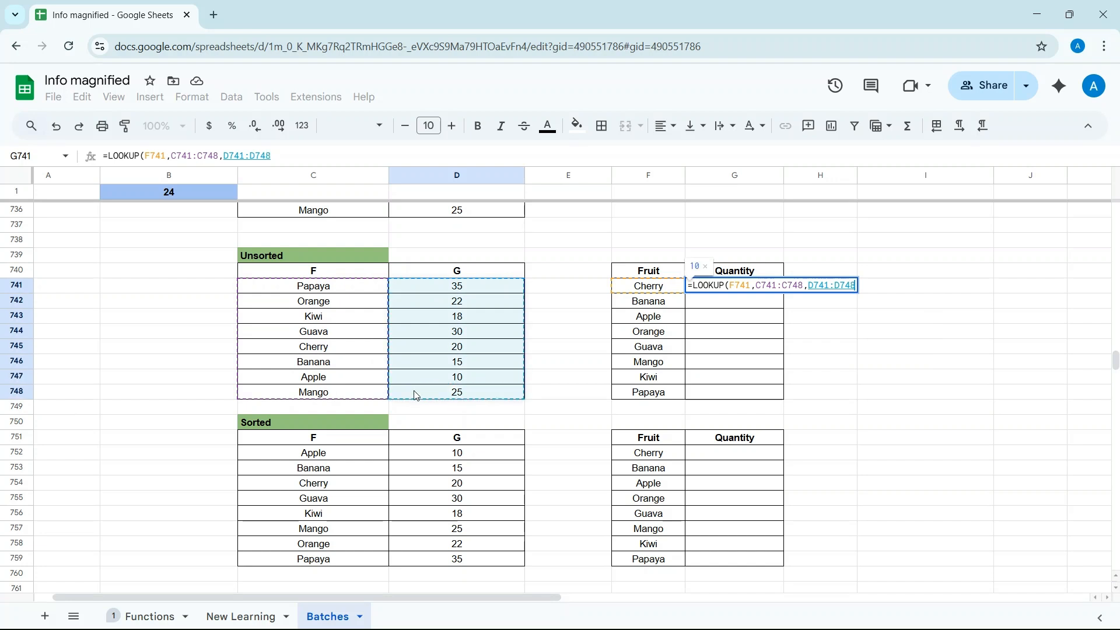
pyautogui.write(')')
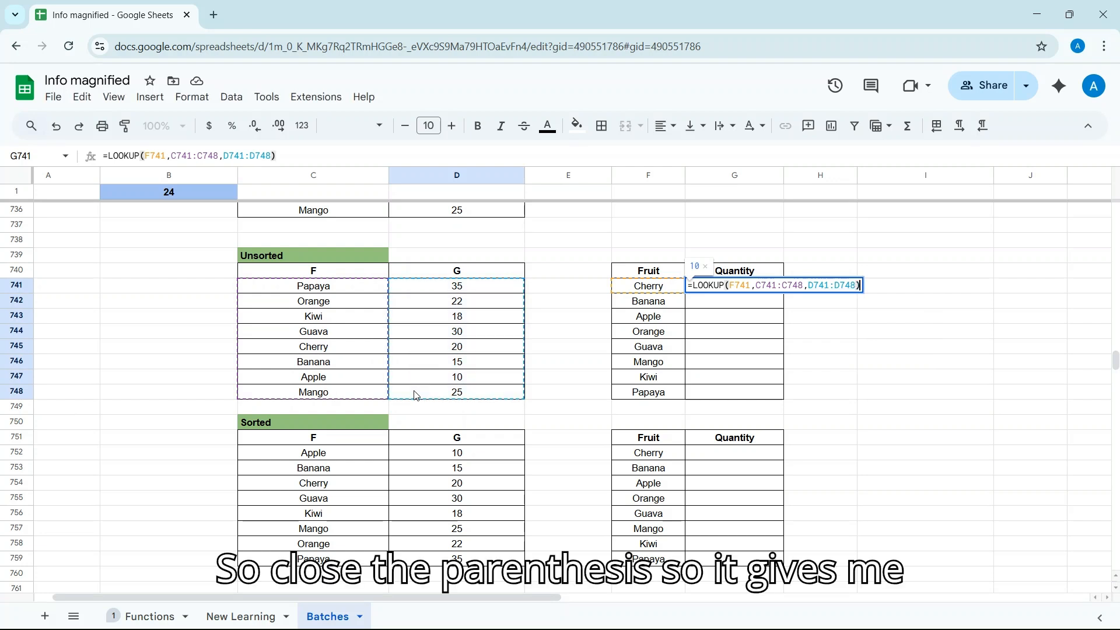
pyautogui.press('Return')
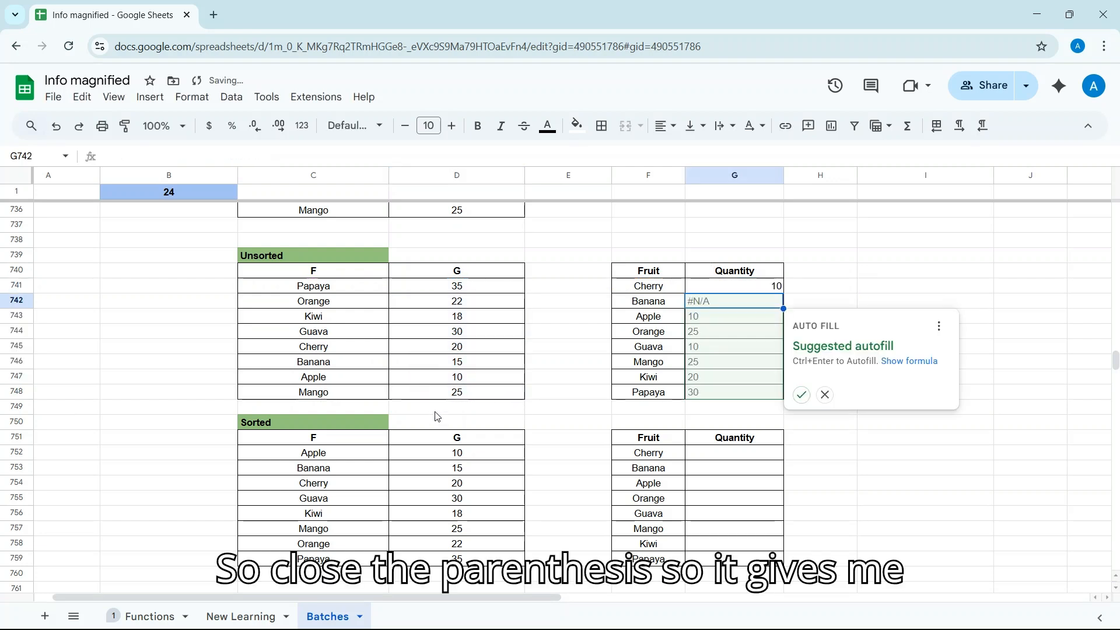
pyautogui.click(802, 394)
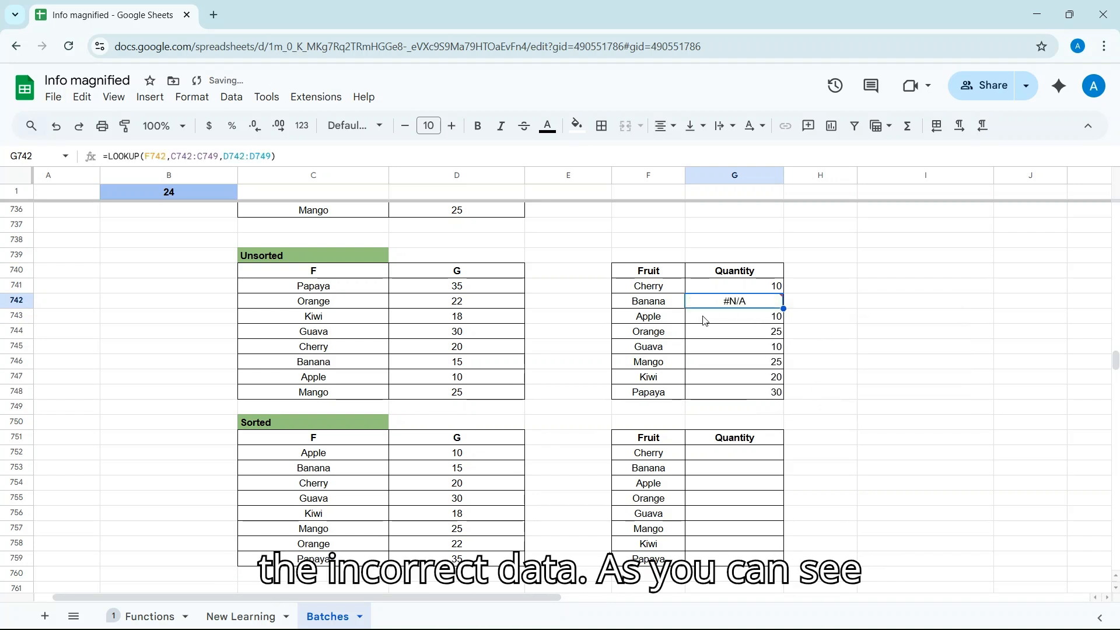
pyautogui.click(723, 286)
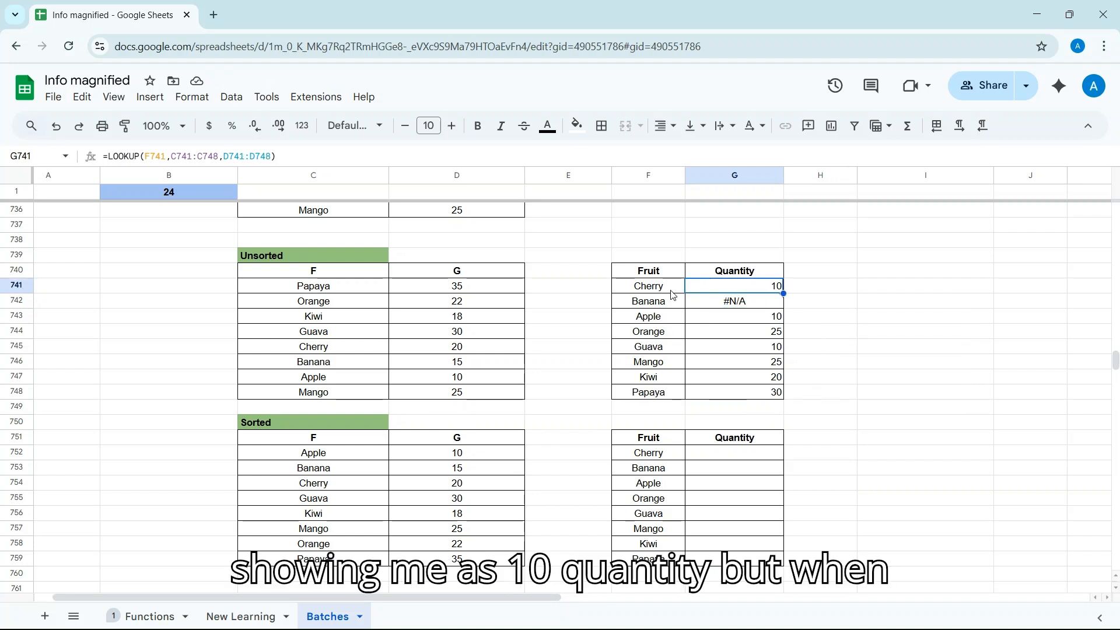
pyautogui.moveTo(709, 303)
pyautogui.click(436, 352)
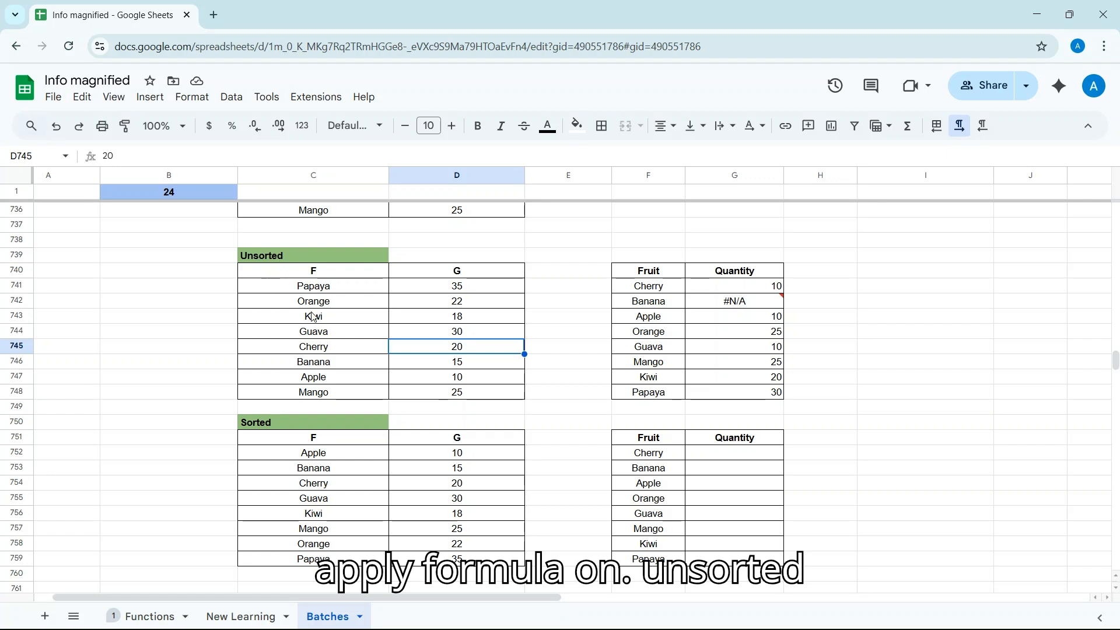
pyautogui.scroll(-2, 313, 317)
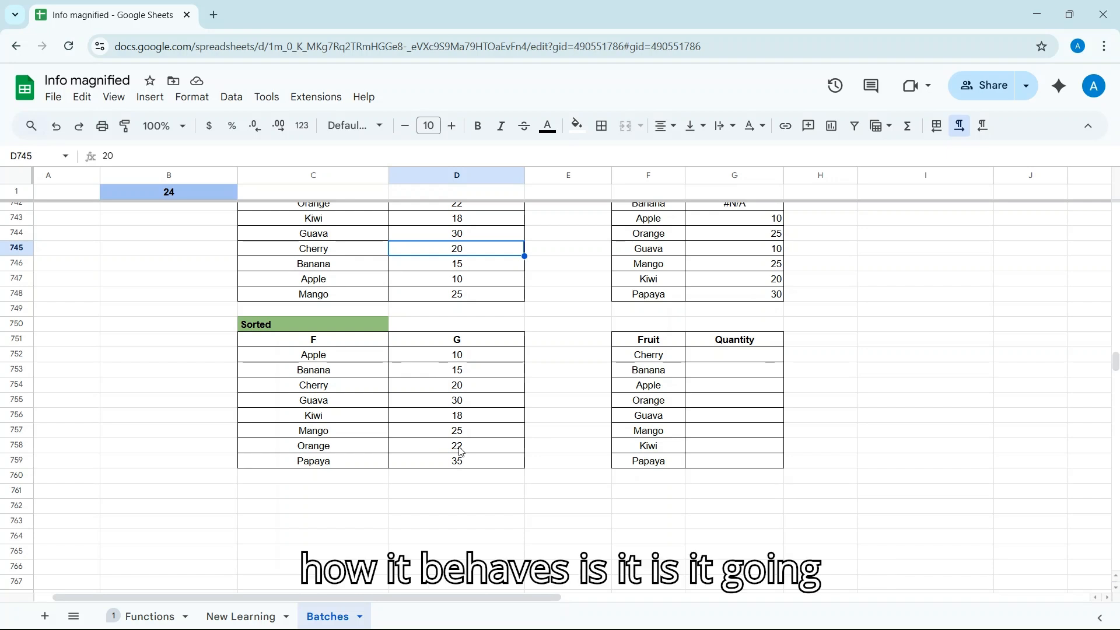
# Enter =LOOKUP(F752,C752:C759,D752:D759) in G752 so Cherry returns 20 from the sorted table
pyautogui.click(728, 355)
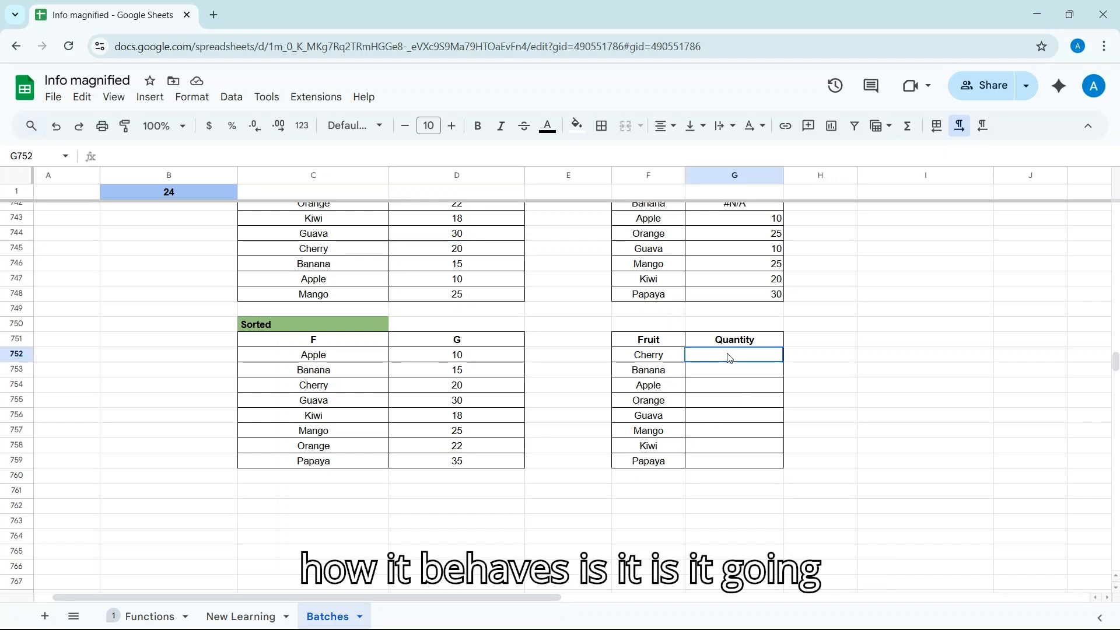
pyautogui.write('=lo')
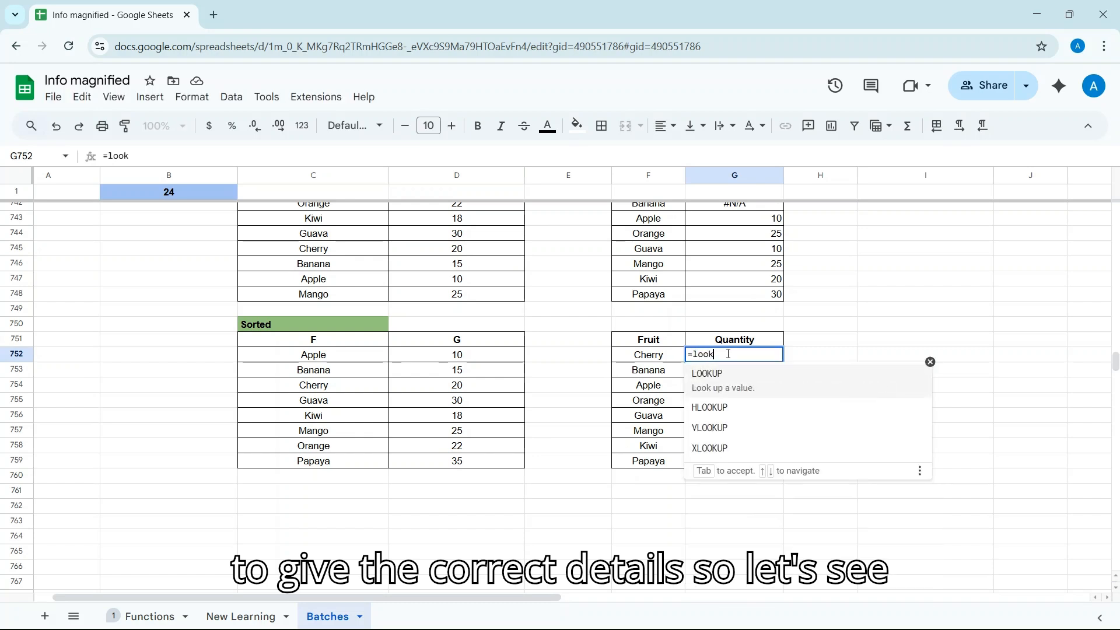
pyautogui.write('ok')
pyautogui.click(743, 376)
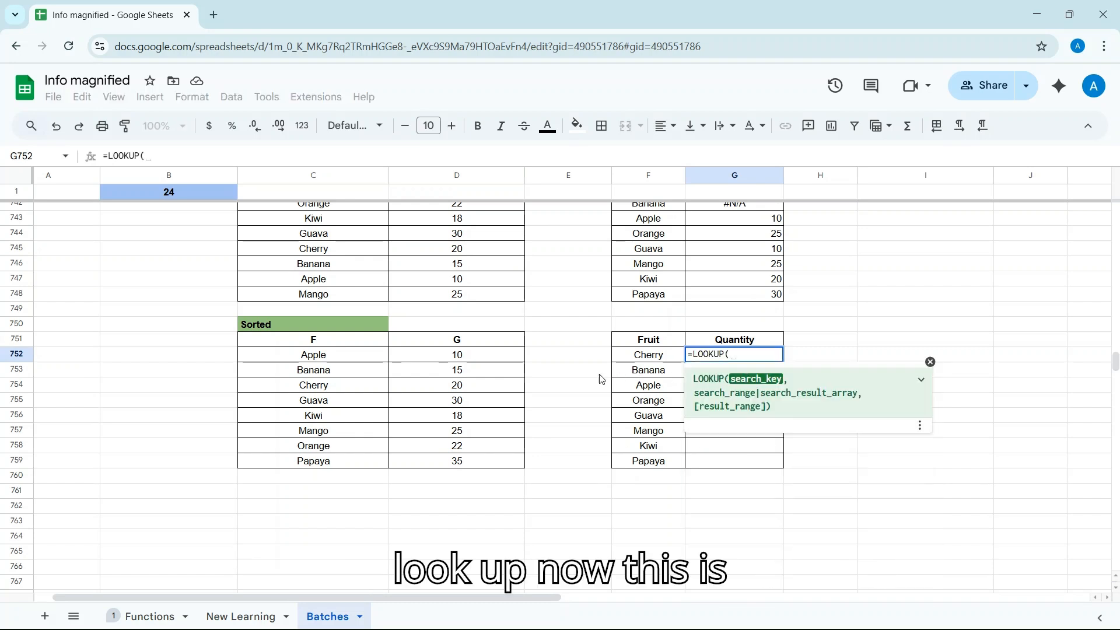
pyautogui.click(652, 360)
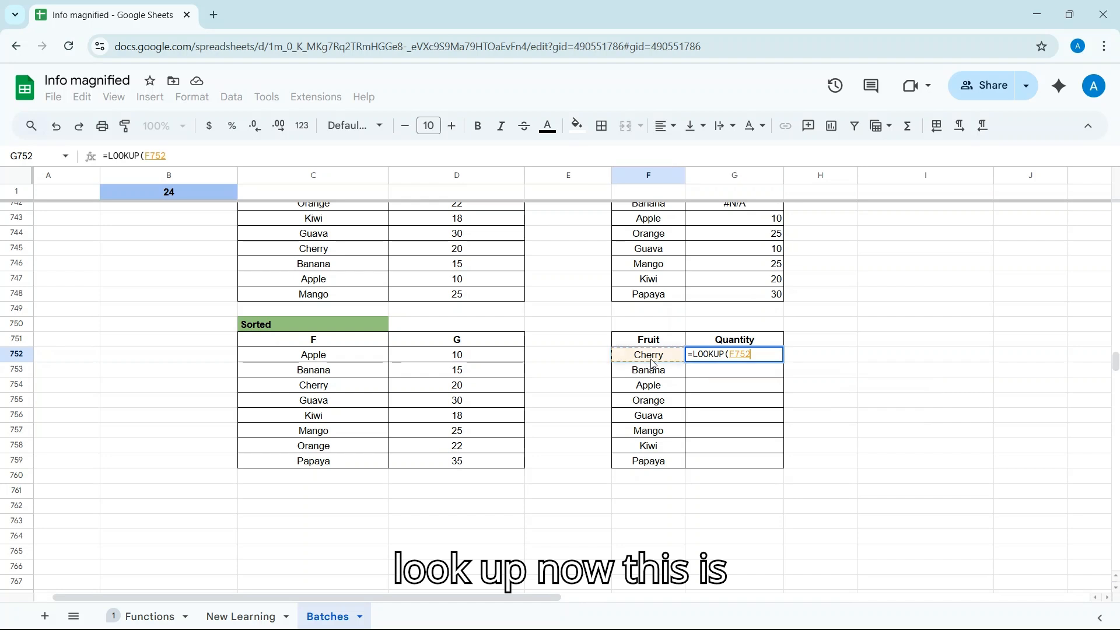
pyautogui.write(',')
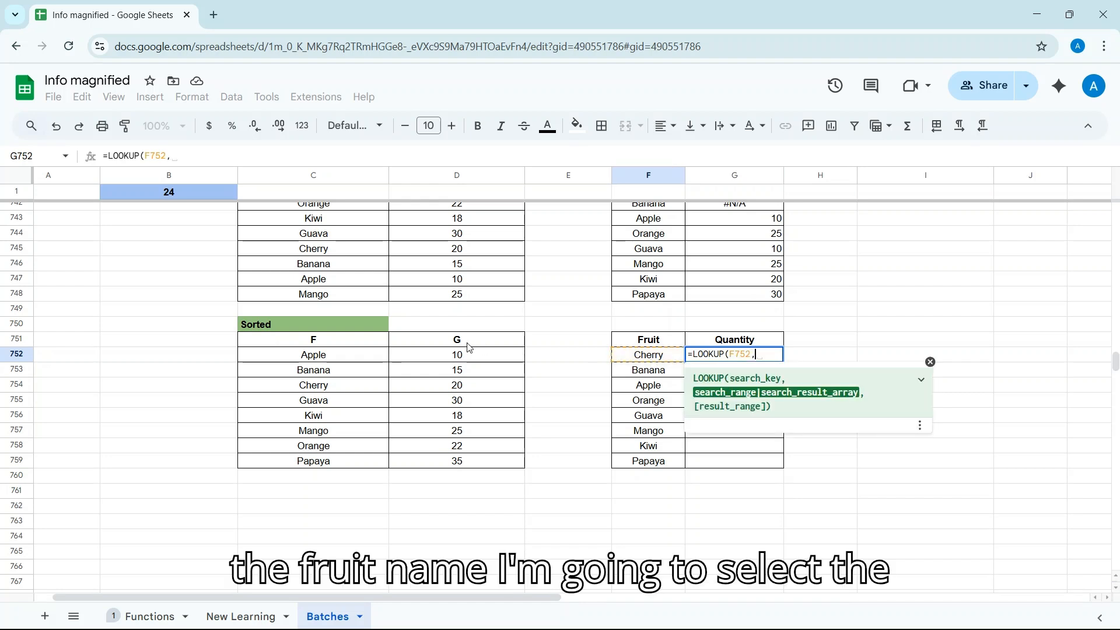
pyautogui.moveTo(344, 358); pyautogui.dragTo(349, 456)
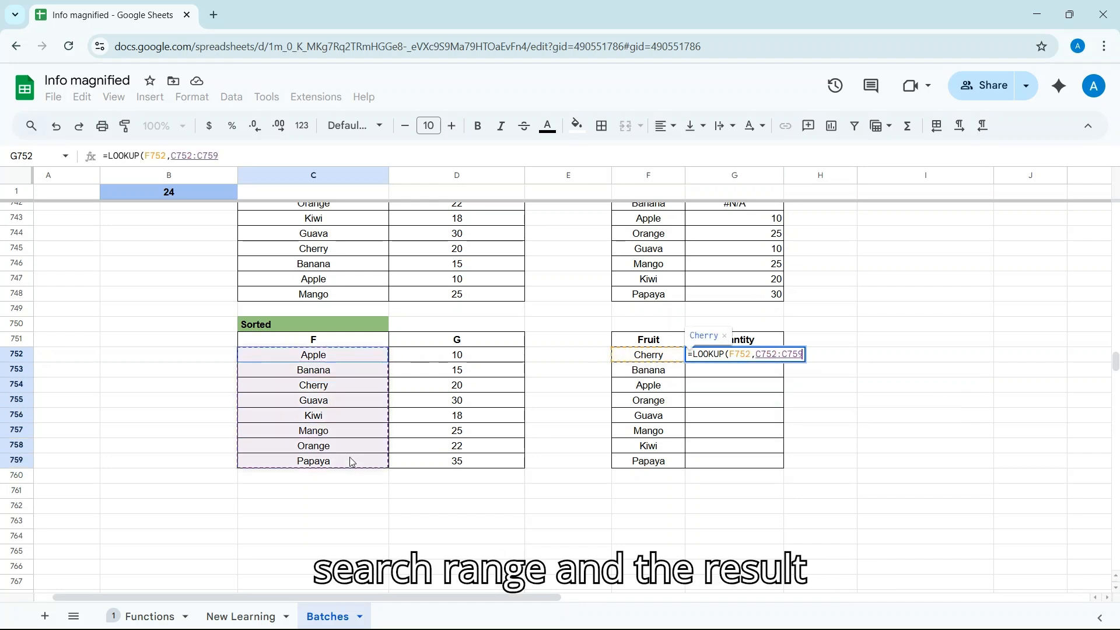
pyautogui.write(',')
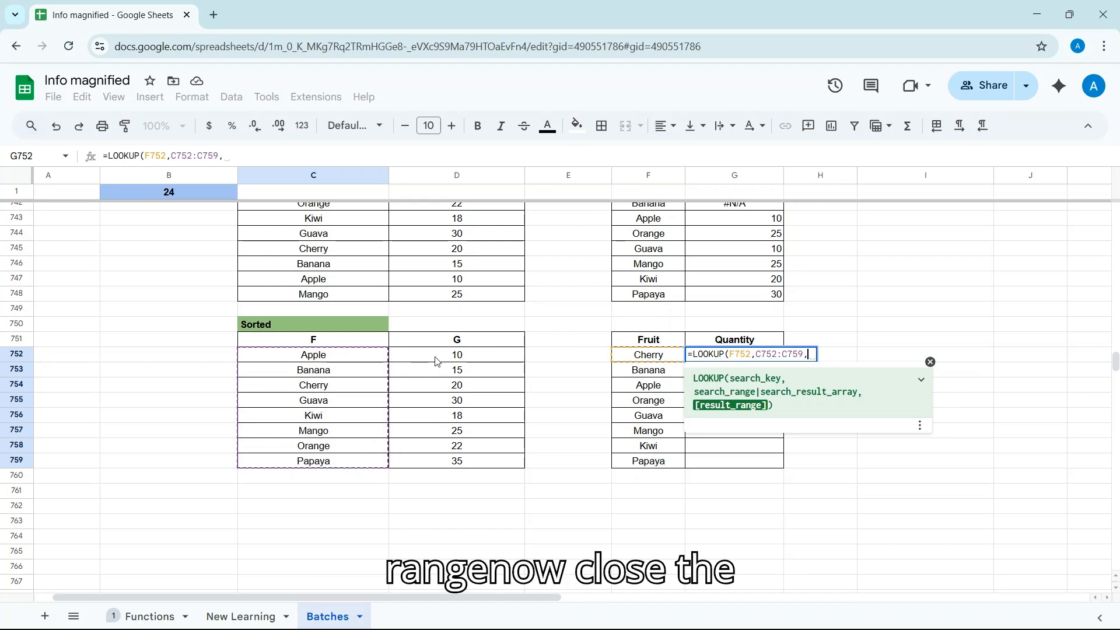
pyautogui.moveTo(438, 357); pyautogui.dragTo(443, 461)
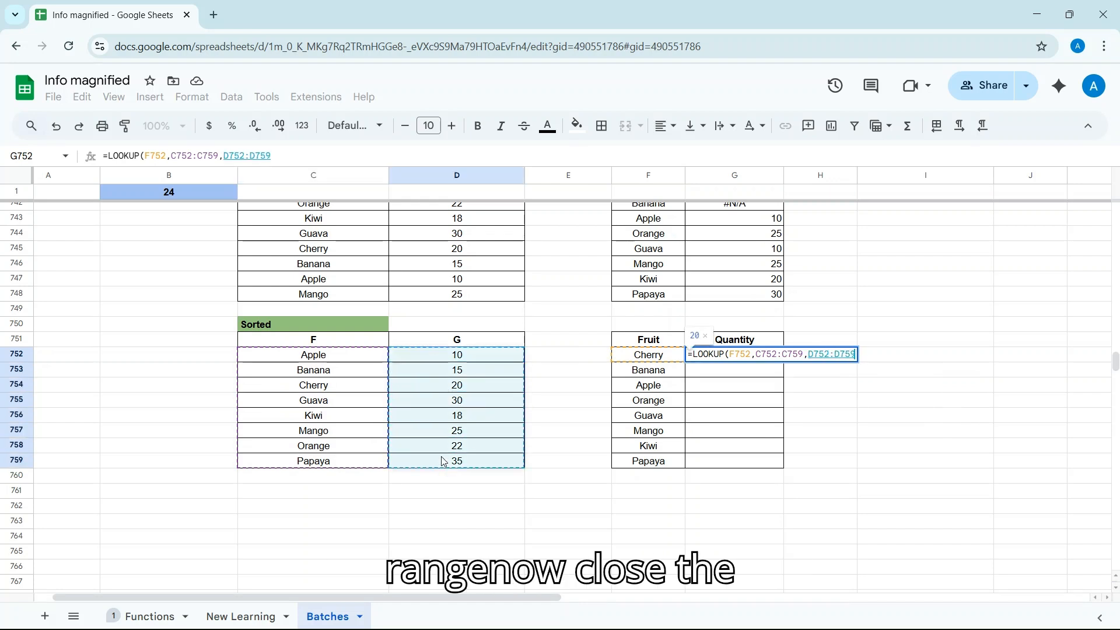
pyautogui.write(')')
pyautogui.press('Return')
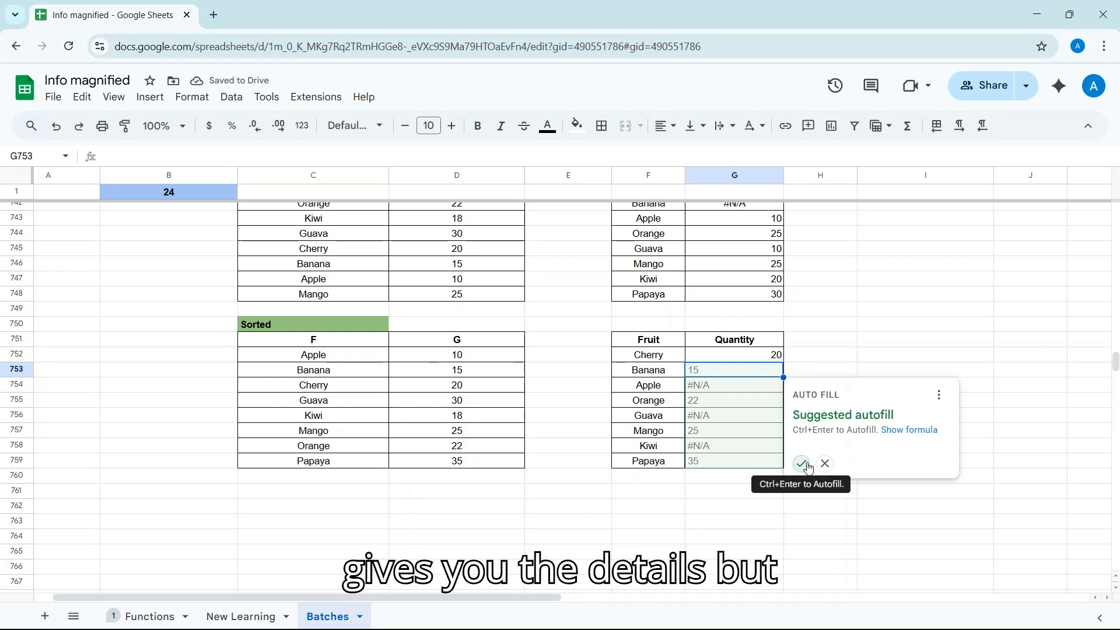
# Dismiss Auto Fill and anchor G752's ranges as C$752:C$759 and D$752:D$759
pyautogui.click(825, 464)
pyautogui.click(745, 360)
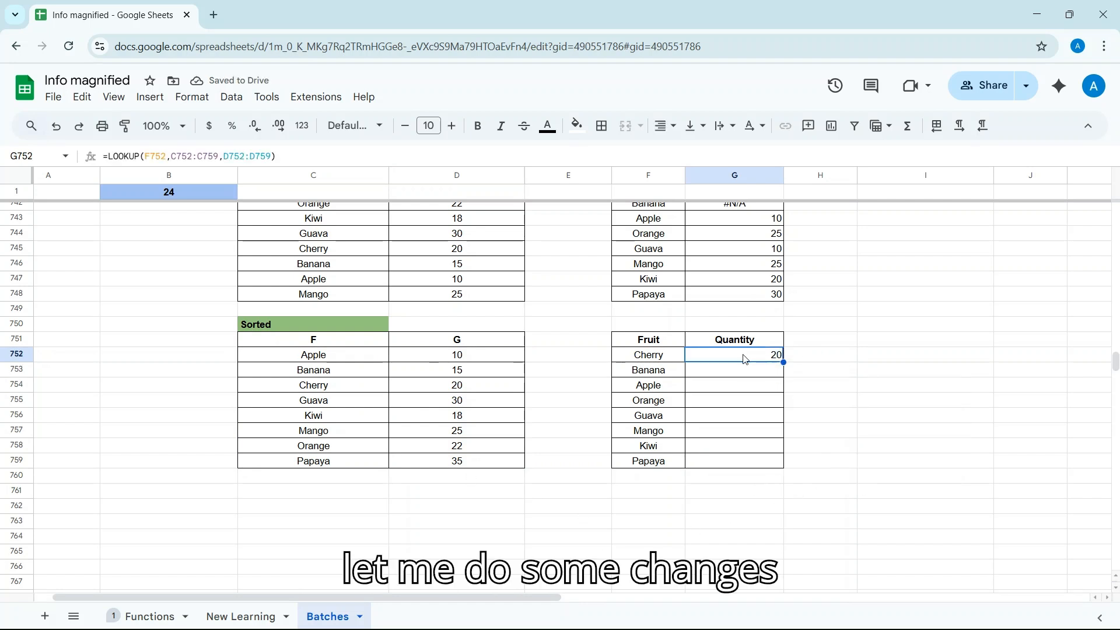
pyautogui.doubleClick(744, 357)
pyautogui.click(758, 355)
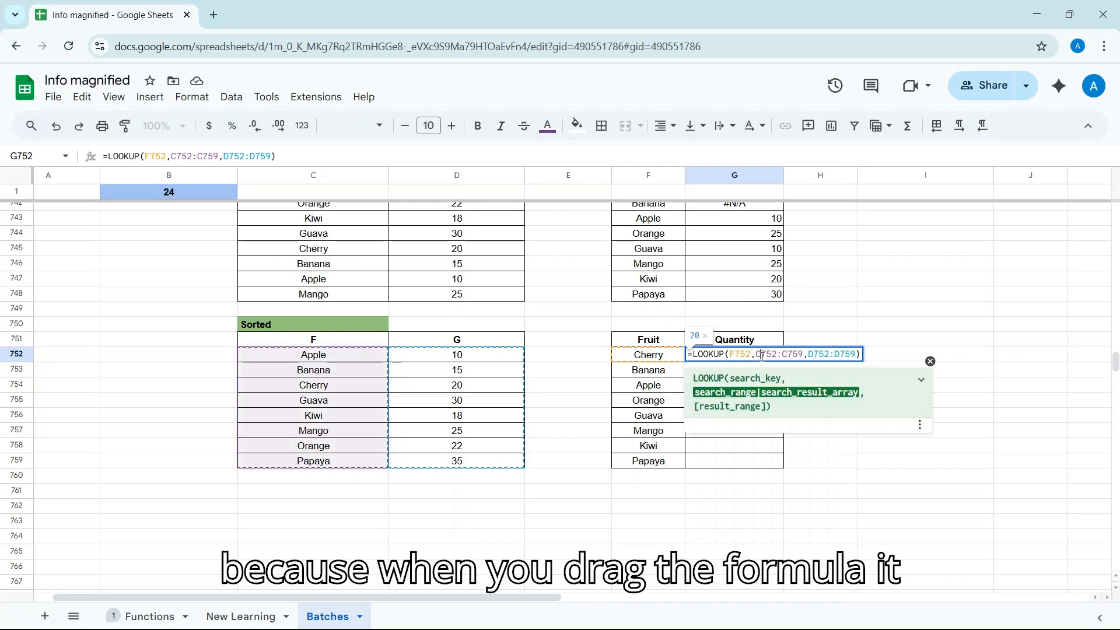
pyautogui.write('$')
pyautogui.press('Right')
pyautogui.press('Right')
pyautogui.press('Right')
pyautogui.press('Right')
pyautogui.press('Right')
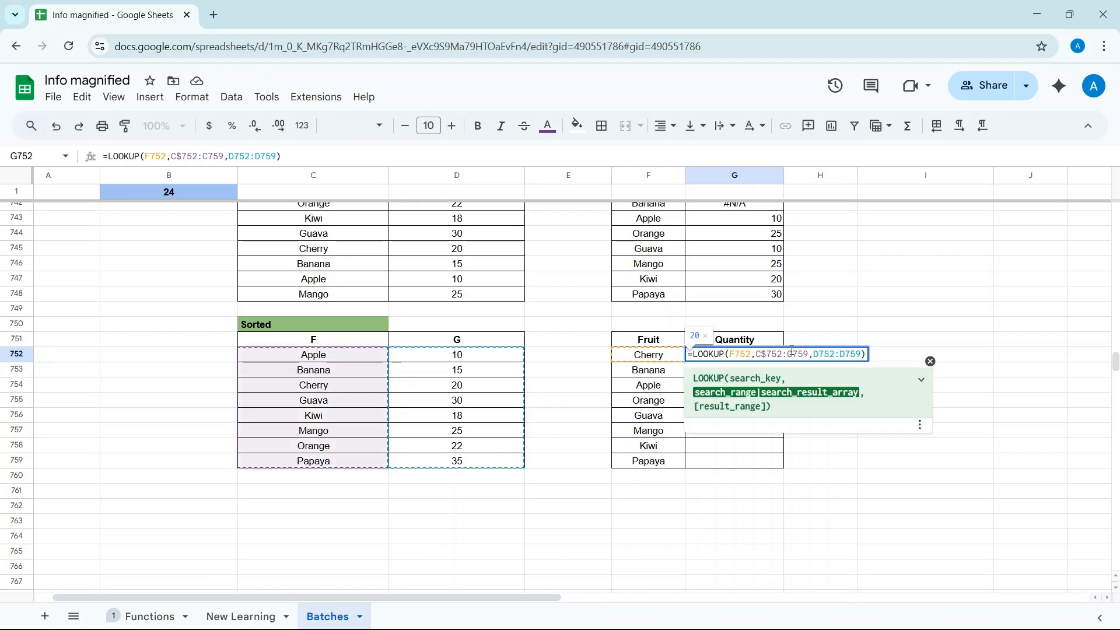
pyautogui.write('$')
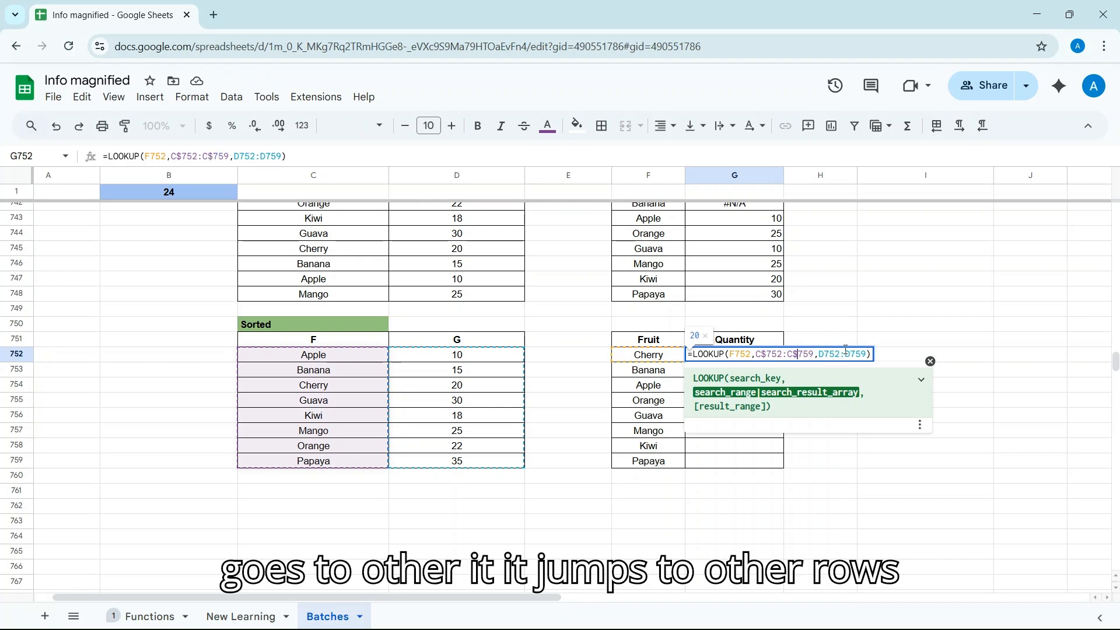
pyautogui.click(825, 354)
pyautogui.write('$')
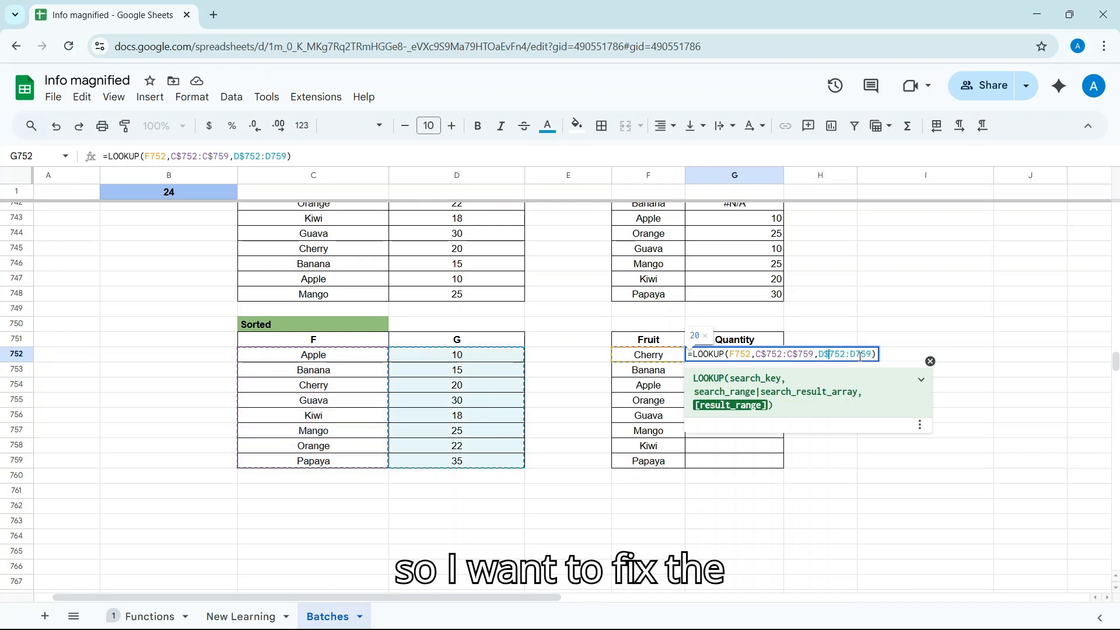
pyautogui.click(855, 353)
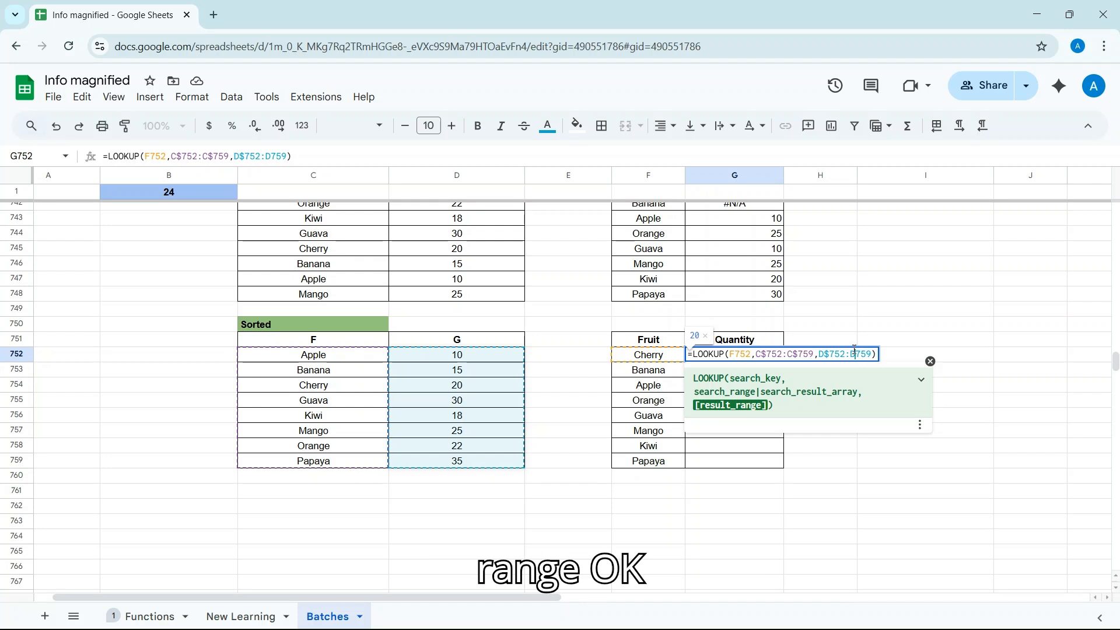
pyautogui.write('$')
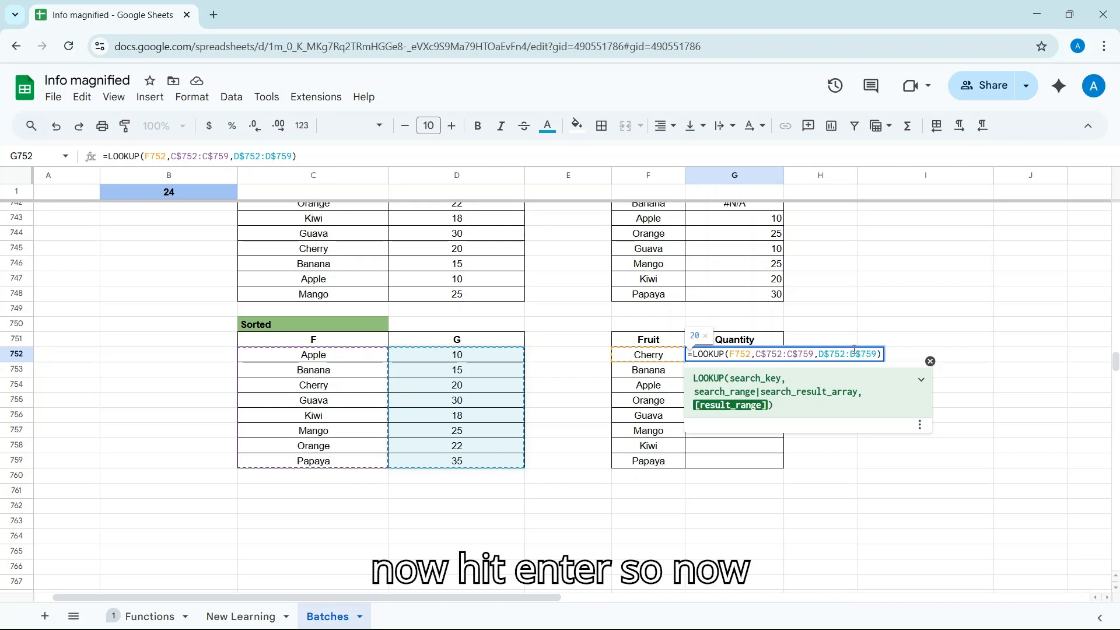
pyautogui.press('Return')
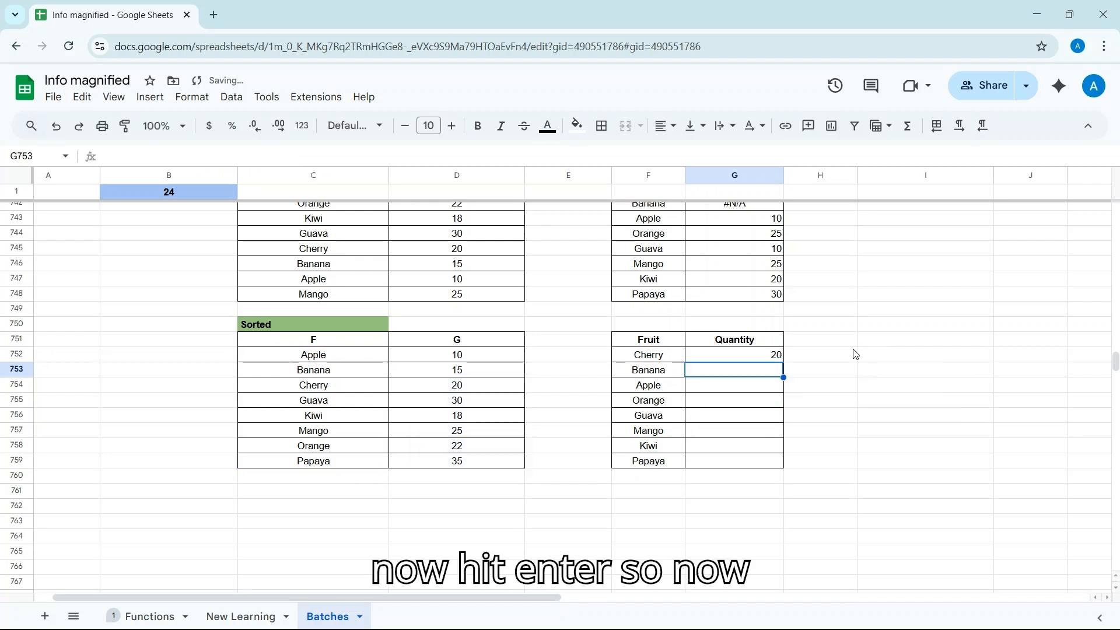
pyautogui.click(768, 358)
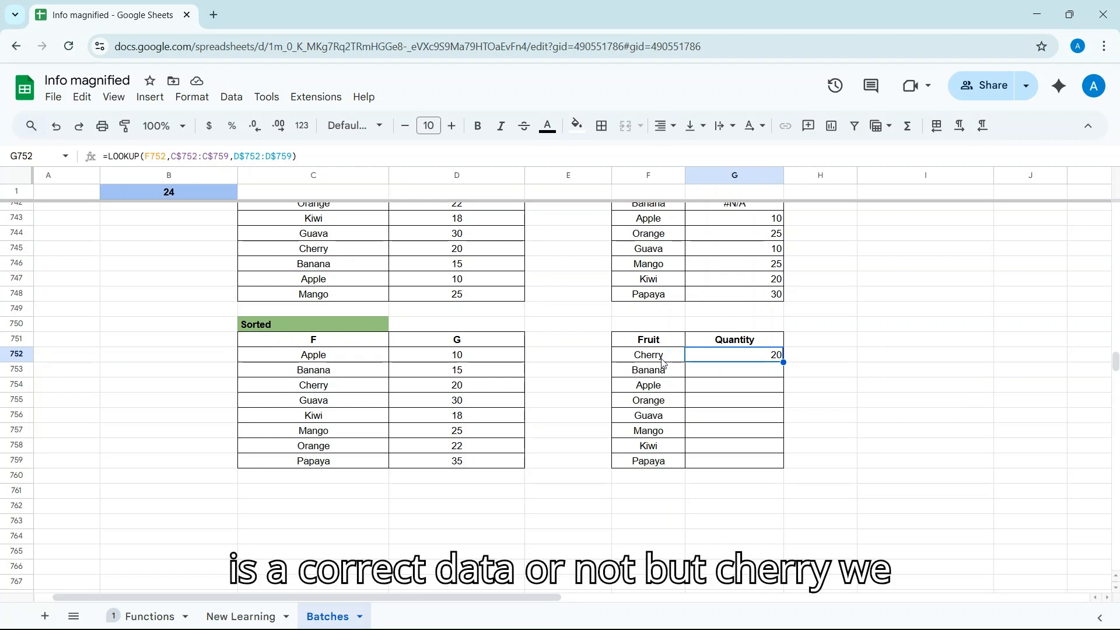
# Fill G752's formula down to G759, giving 20, 15, 10, 22, 30, 25, 18 and 35
pyautogui.click(452, 391)
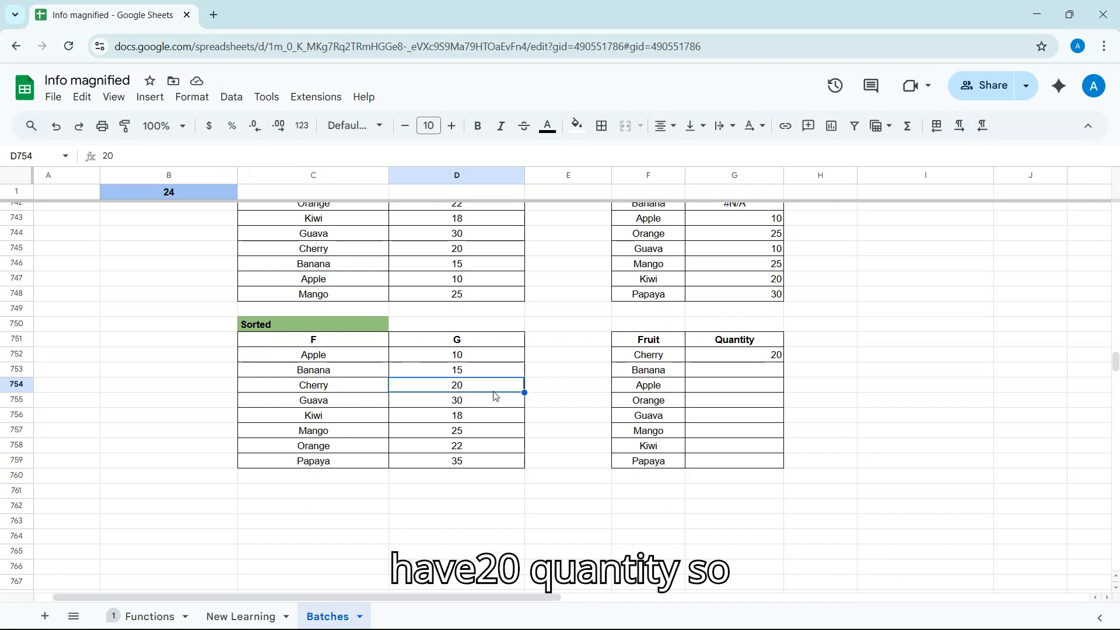
pyautogui.click(556, 389)
pyautogui.click(771, 360)
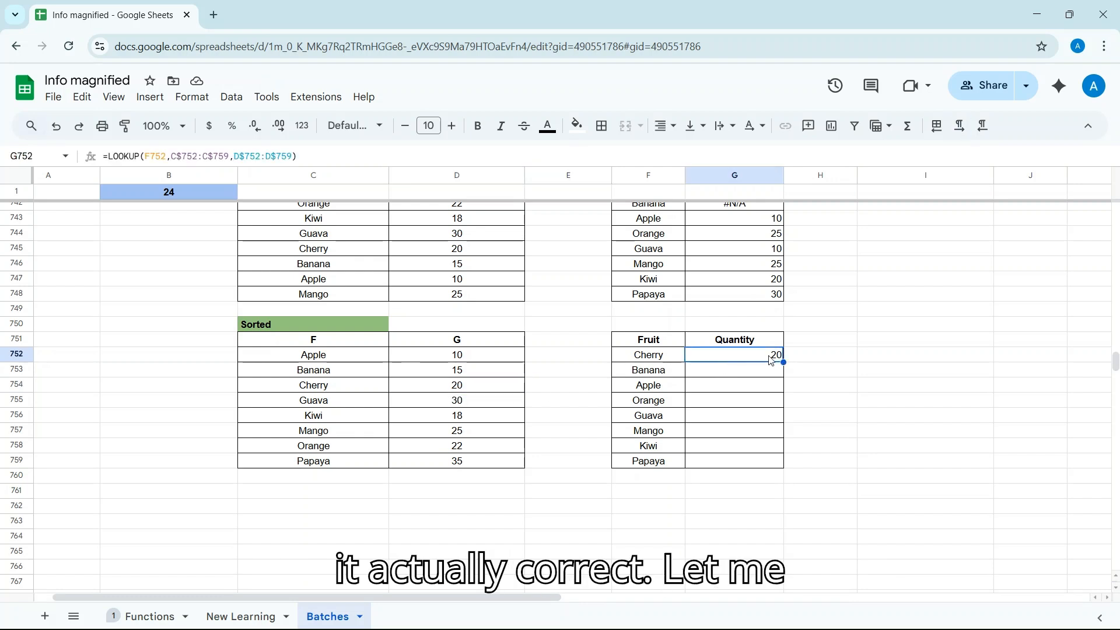
pyautogui.moveTo(783, 361); pyautogui.dragTo(782, 464)
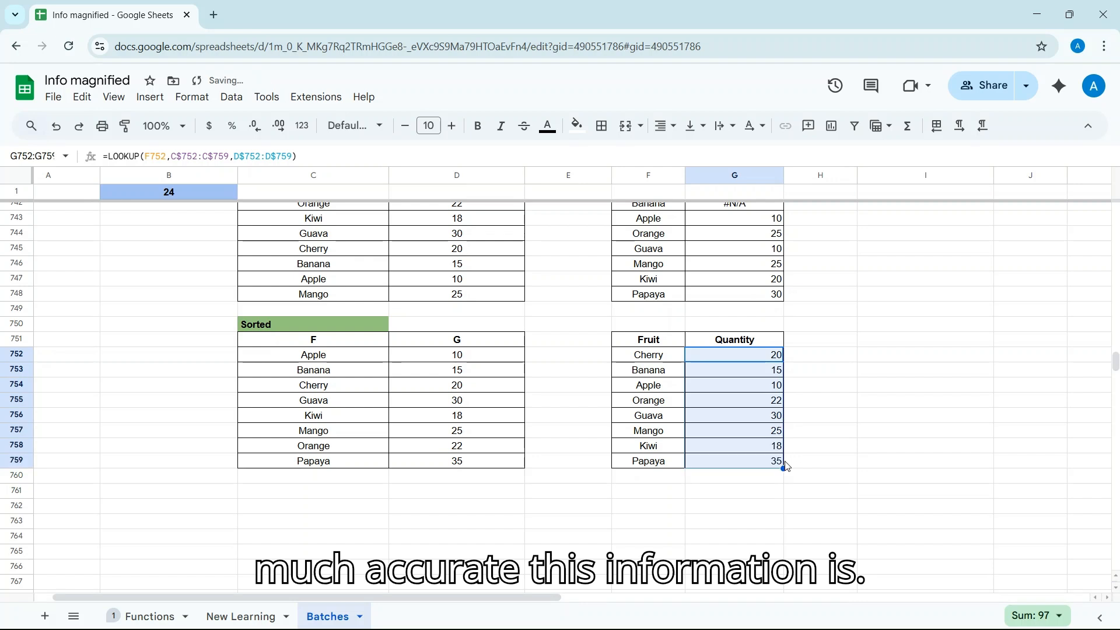
pyautogui.click(641, 462)
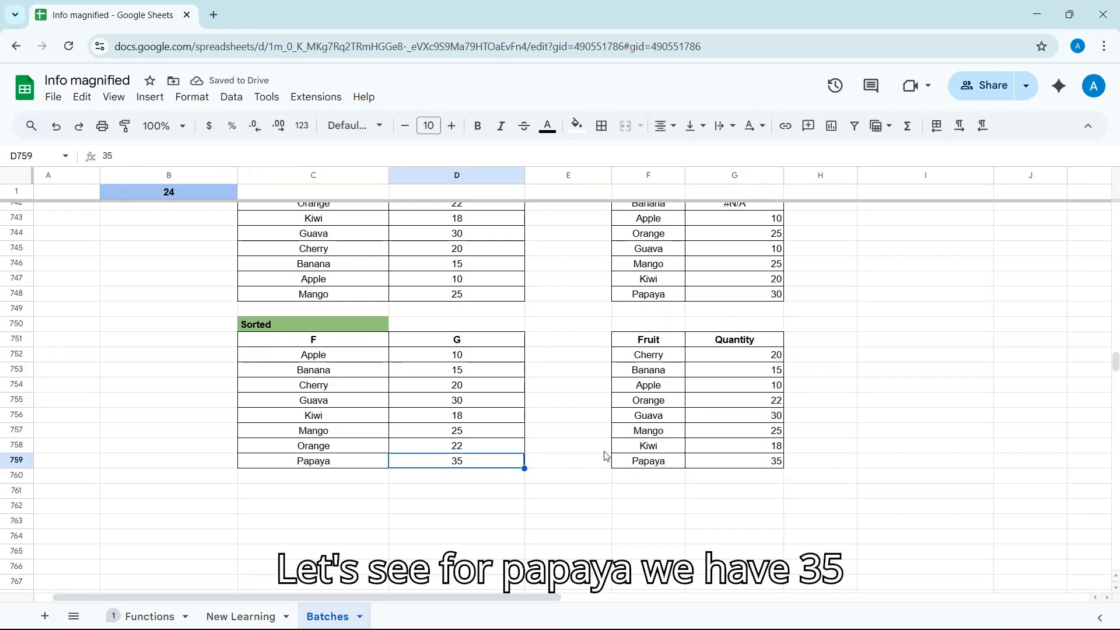
pyautogui.click(635, 450)
pyautogui.click(494, 419)
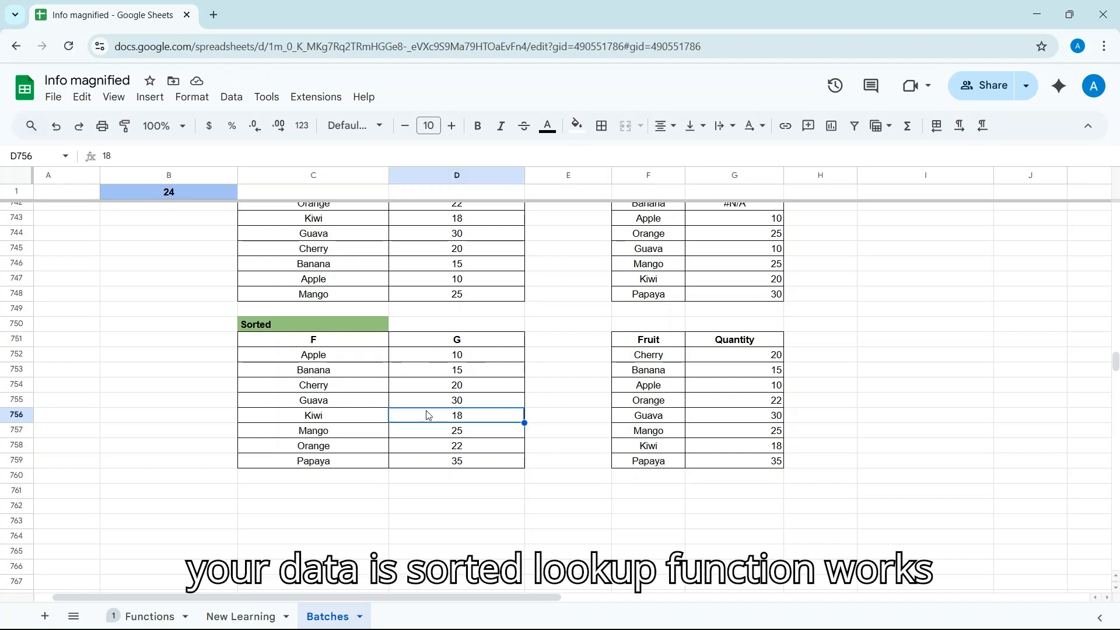
pyautogui.scroll(1, 566, 411)
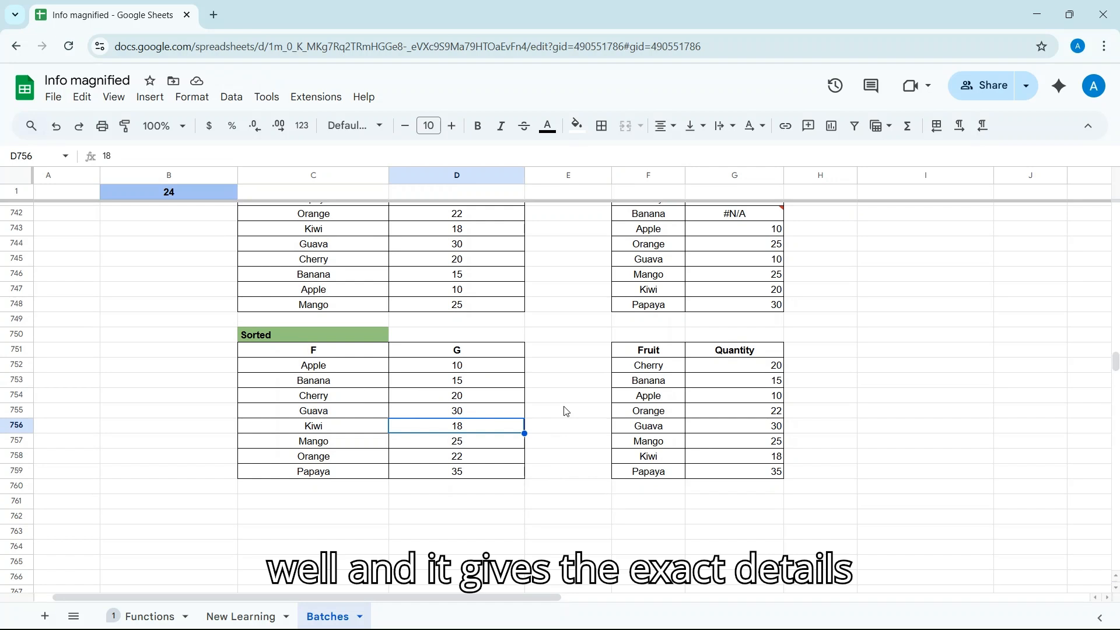
pyautogui.scroll(3, 566, 412)
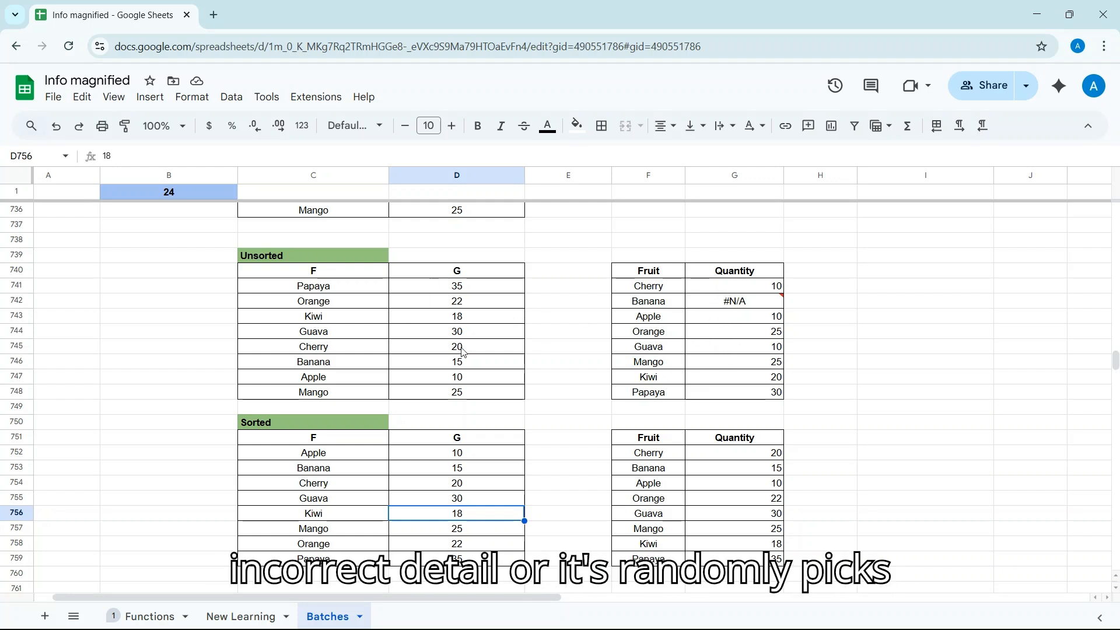
pyautogui.scroll(1, 443, 367)
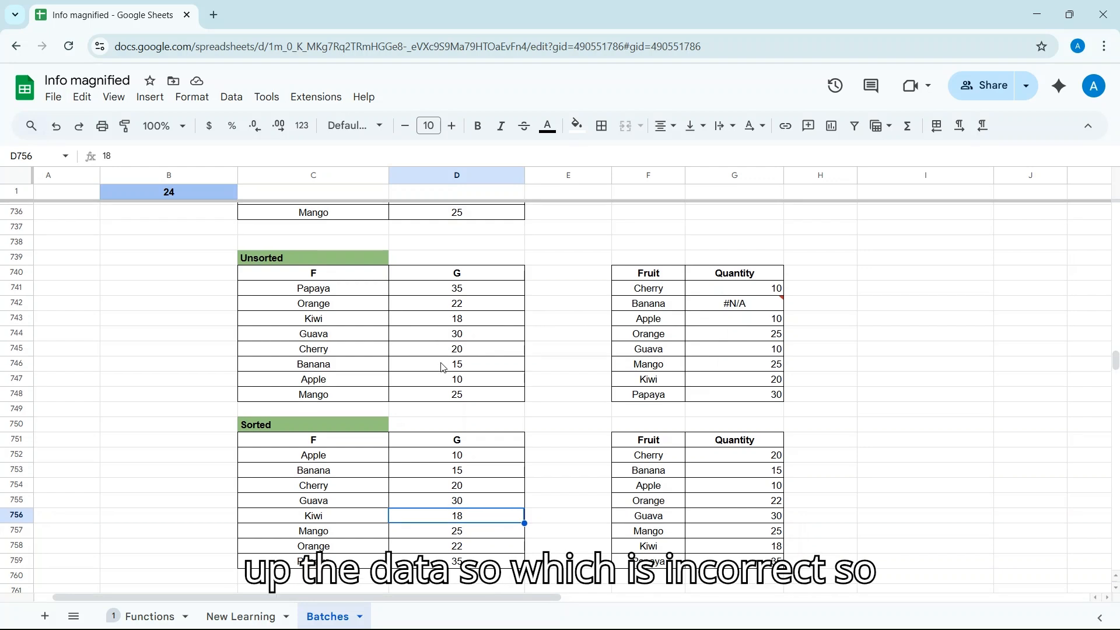
pyautogui.scroll(3, 443, 368)
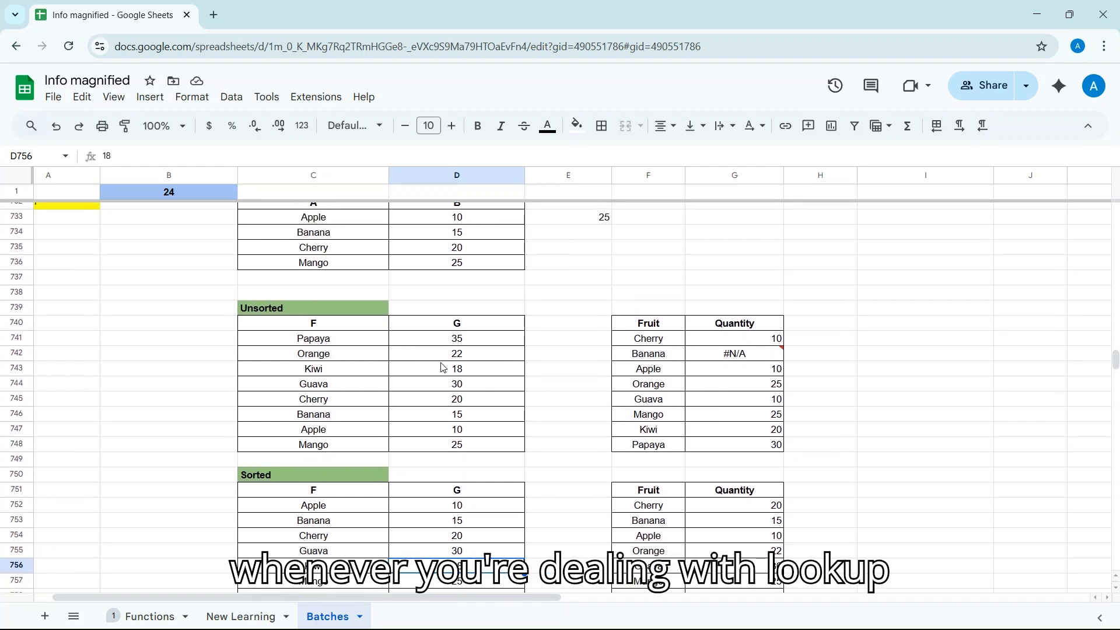
pyautogui.scroll(1, 443, 367)
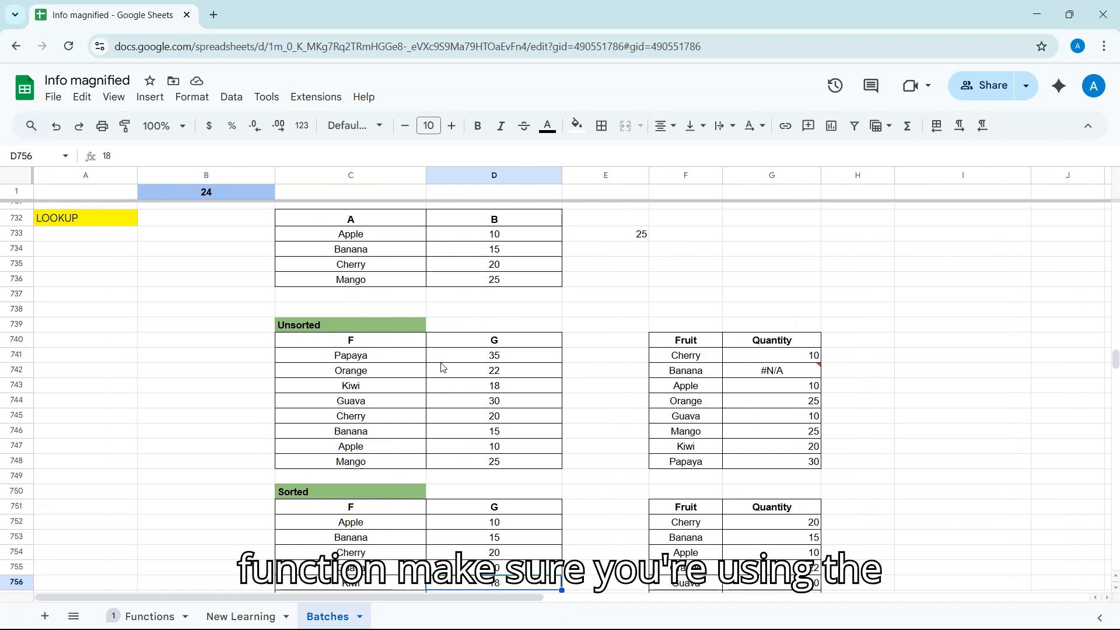